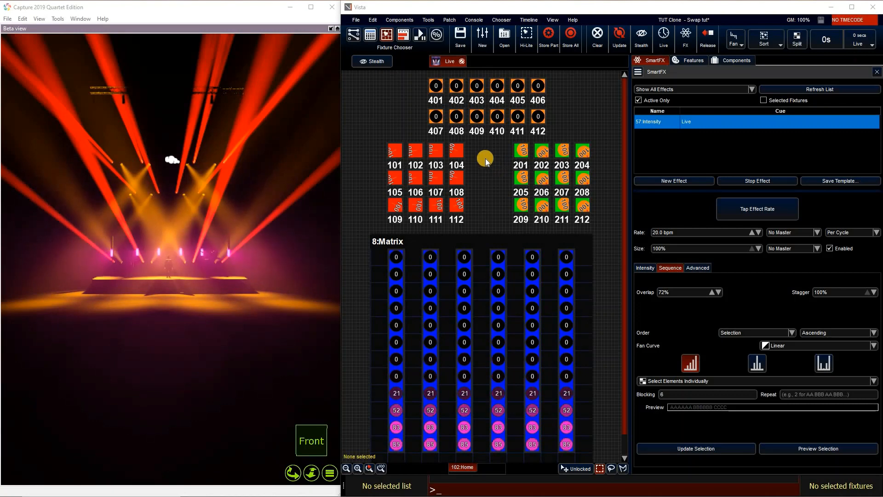
pyautogui.moveTo(476, 148); pyautogui.dragTo(479, 207)
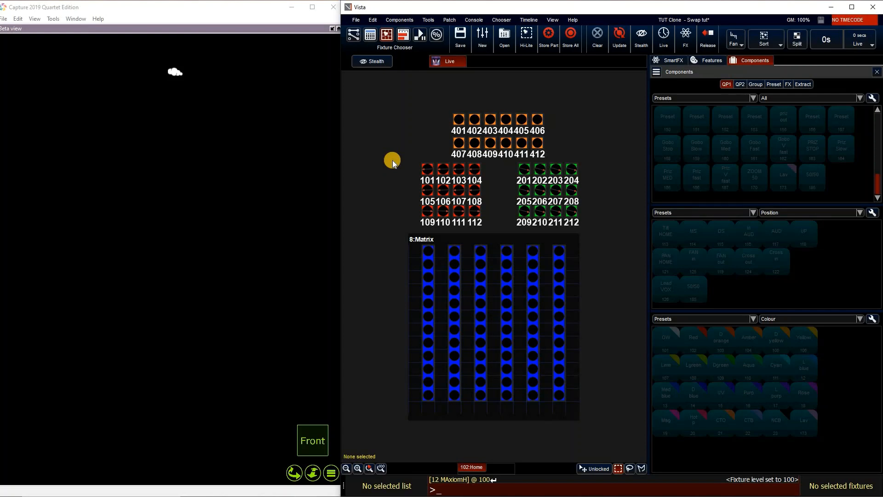
# Step: Create a new cuelist and bring fixtures 101–112 to full intensity in its first cue
pyautogui.moveTo(404, 155); pyautogui.dragTo(503, 216)
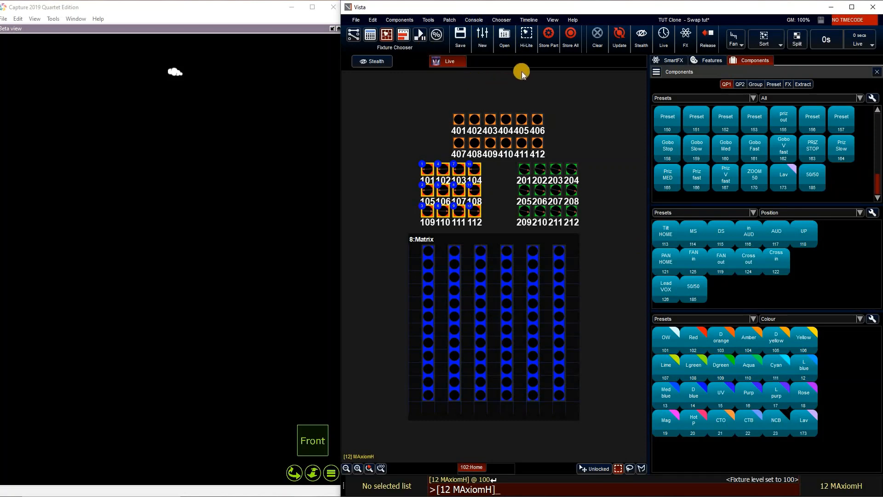
pyautogui.click(486, 48)
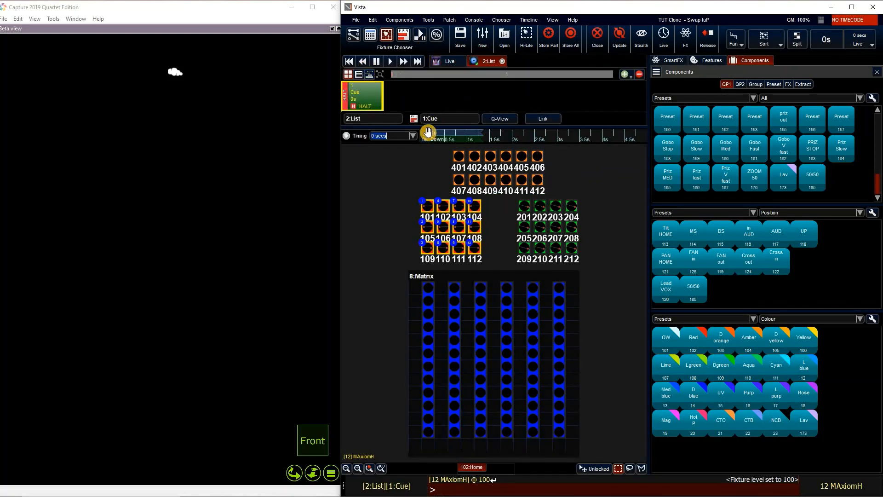
pyautogui.click(505, 236)
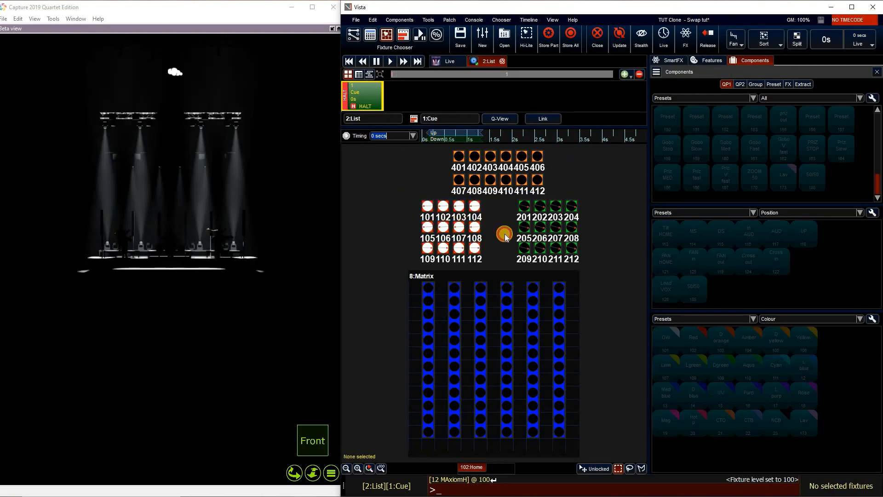
# Step: Aim fixtures 101–108 at about pan -34, tilt 80, and fixtures 109–112 at about pan 34, tilt 50
pyautogui.moveTo(505, 236); pyautogui.dragTo(408, 201)
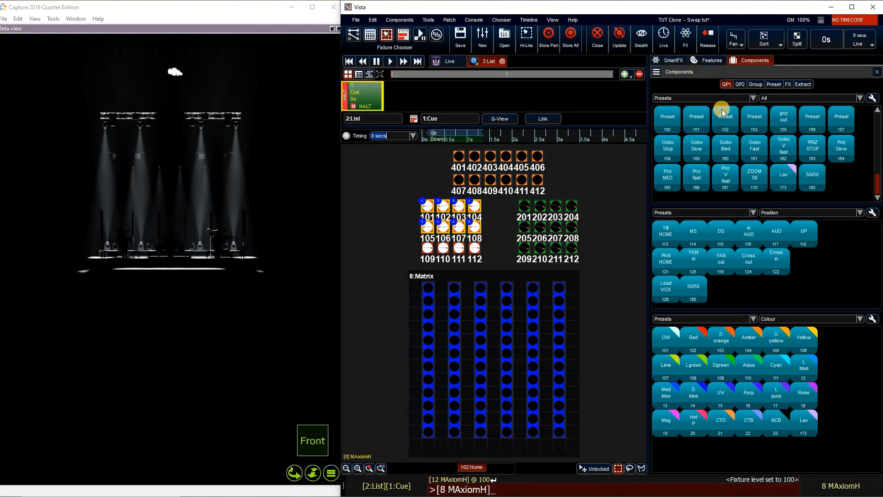
pyautogui.click(712, 61)
pyautogui.click(736, 84)
pyautogui.moveTo(657, 149); pyautogui.dragTo(654, 114)
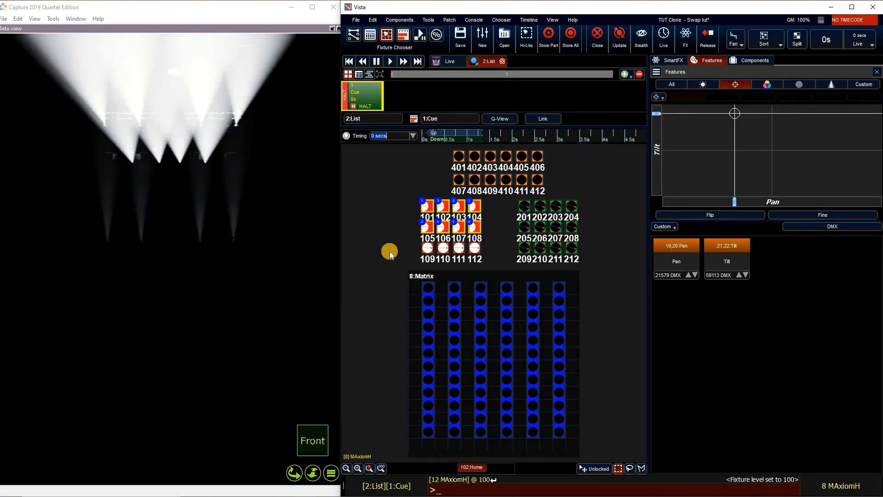
pyautogui.moveTo(390, 252); pyautogui.dragTo(518, 239)
pyautogui.moveTo(657, 151); pyautogui.dragTo(663, 128)
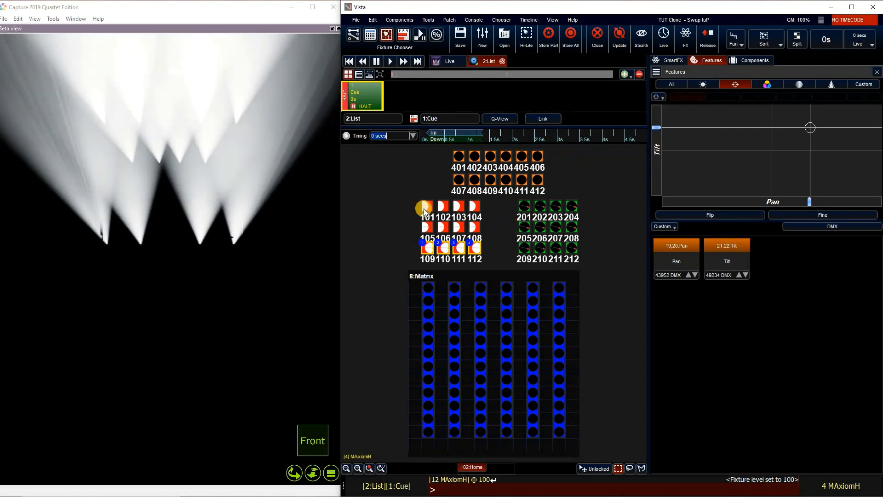
# Step: Colour fixtures 101–112 cyan with hue about 49, saturation 100 and value 100
pyautogui.moveTo(397, 201); pyautogui.dragTo(479, 254)
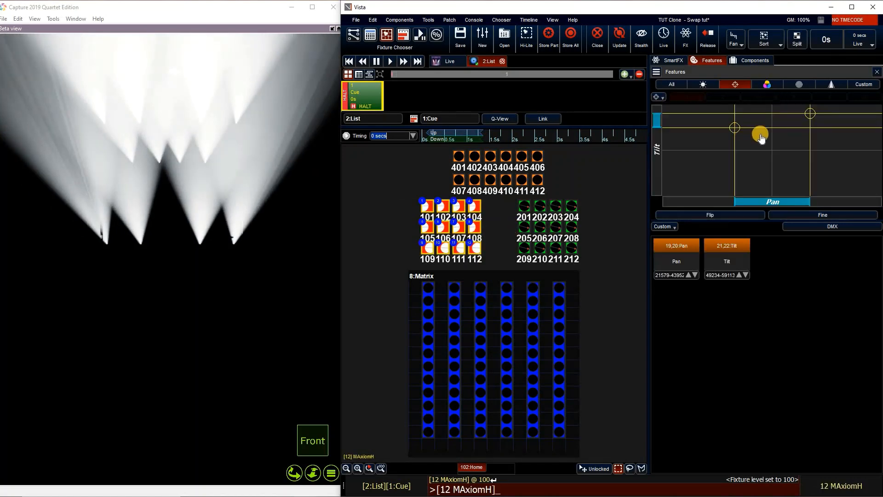
pyautogui.click(767, 84)
pyautogui.click(764, 130)
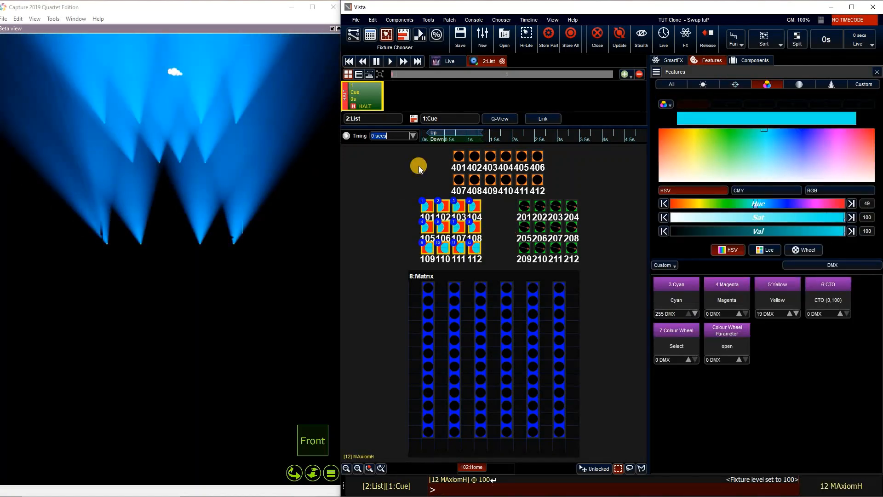
# Step: Examine the cue's position and colour events per fixture in the timeline, including fixture 101's individual parameters, and return to the fixture chooser
pyautogui.click(743, 60)
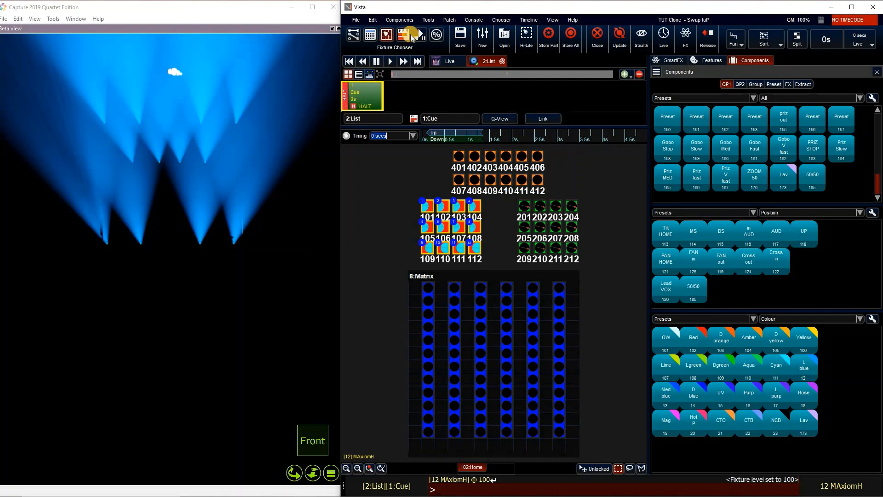
pyautogui.click(402, 35)
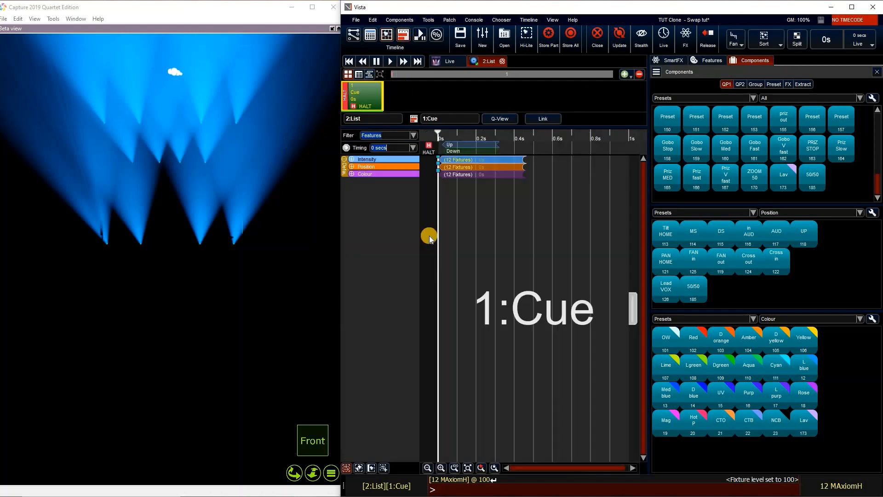
pyautogui.click(352, 167)
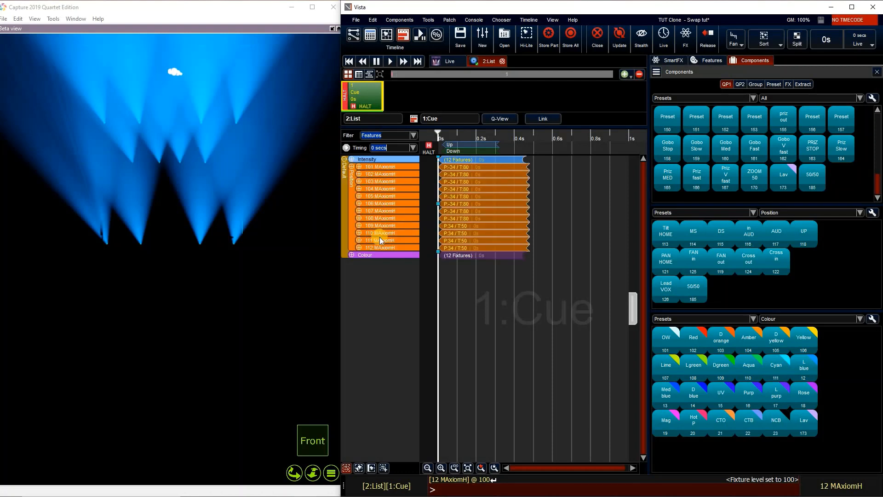
pyautogui.click(352, 255)
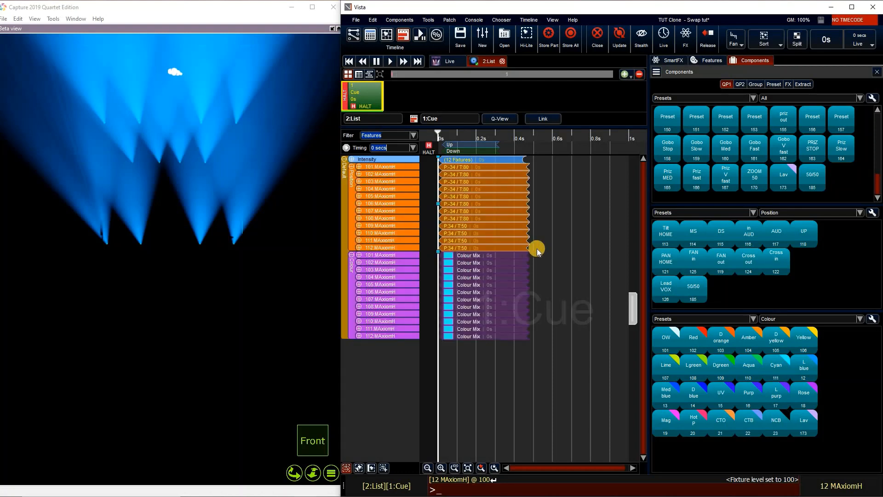
pyautogui.click(358, 255)
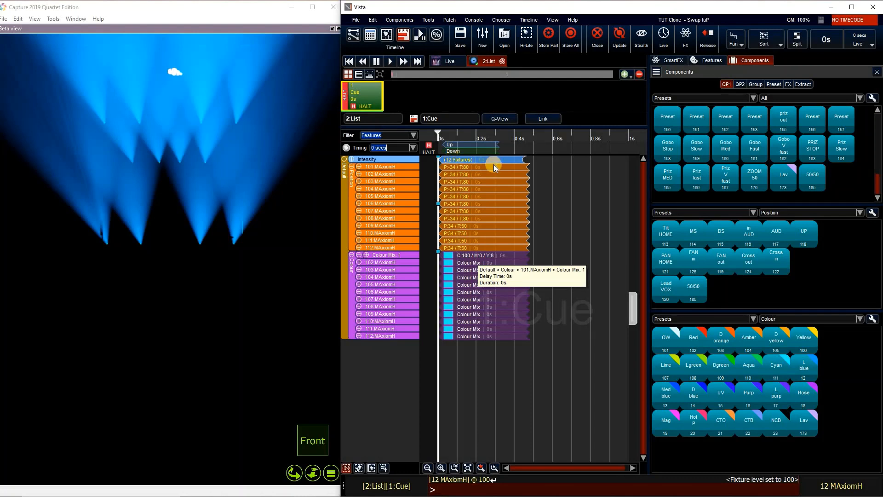
pyautogui.click(359, 167)
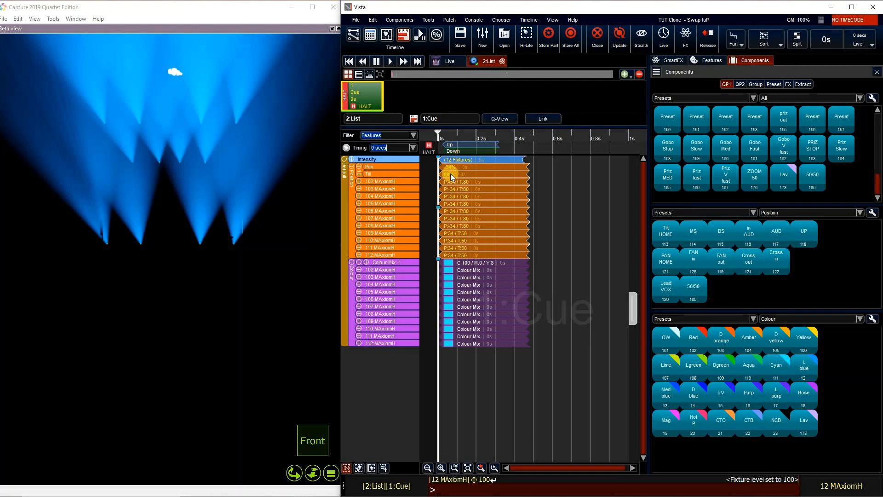
pyautogui.click(359, 167)
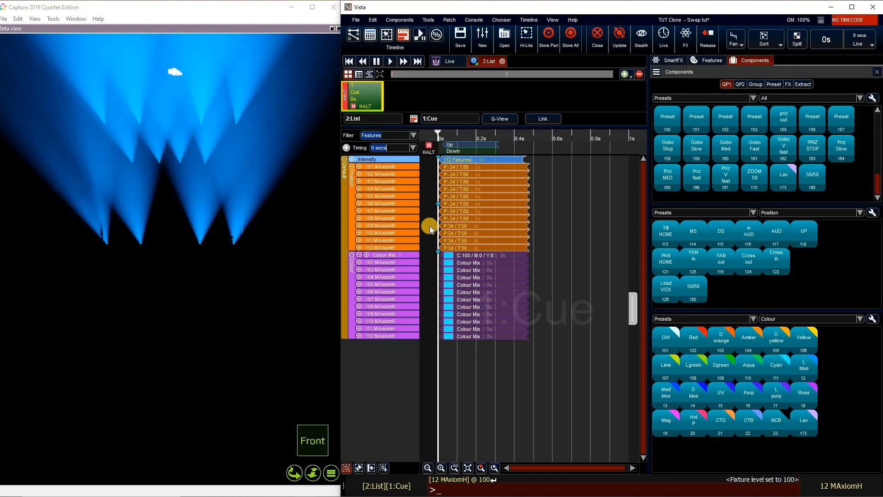
pyautogui.press('Tab')
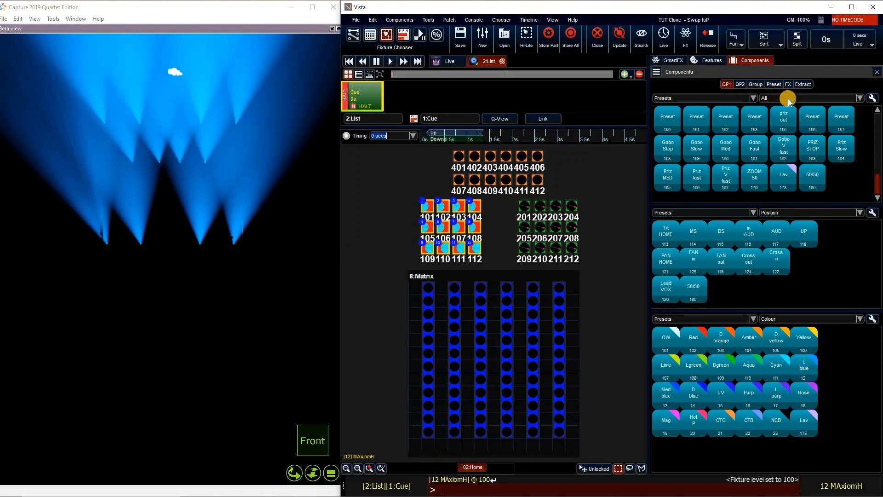
pyautogui.press('shift')
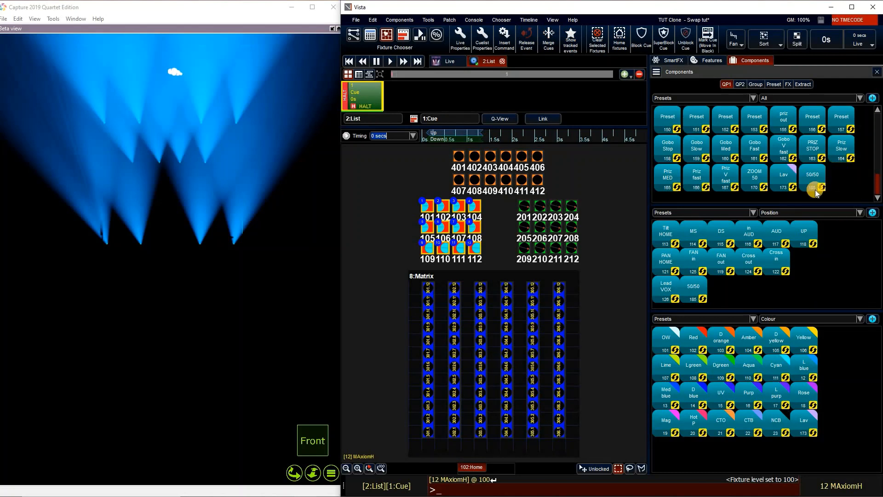
pyautogui.click(756, 286)
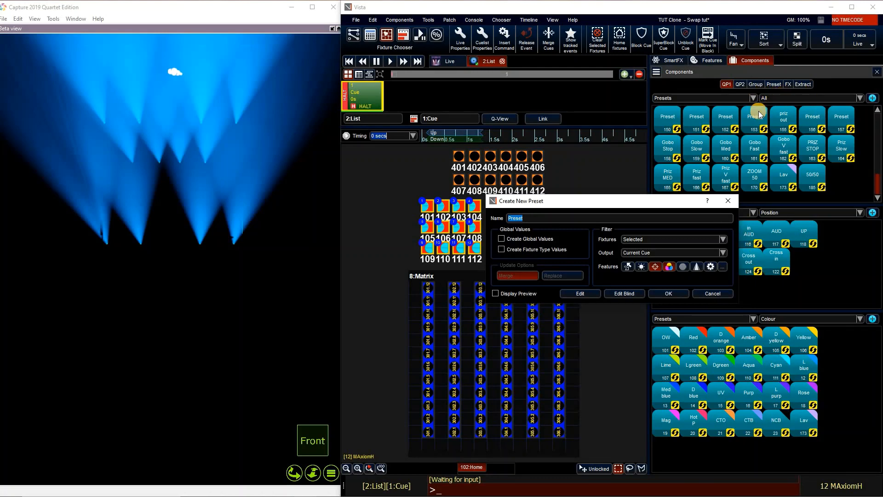
pyautogui.click(642, 267)
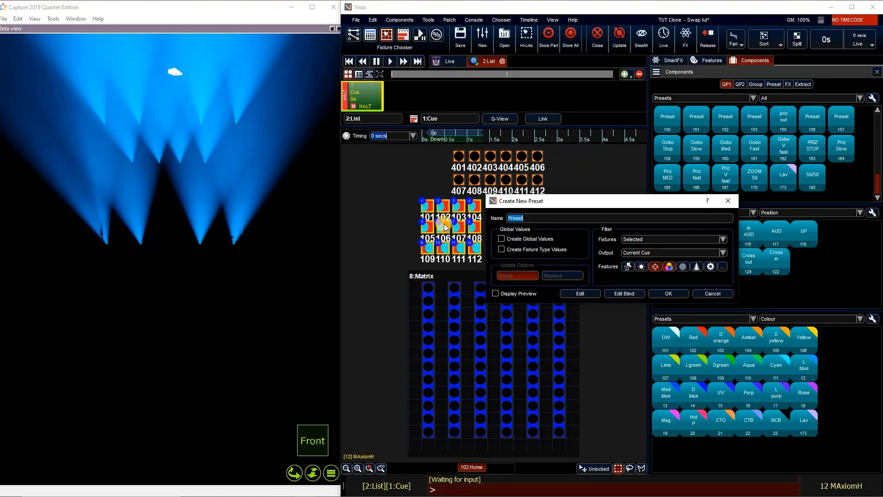
pyautogui.click(655, 267)
pyautogui.click(656, 268)
pyautogui.click(669, 268)
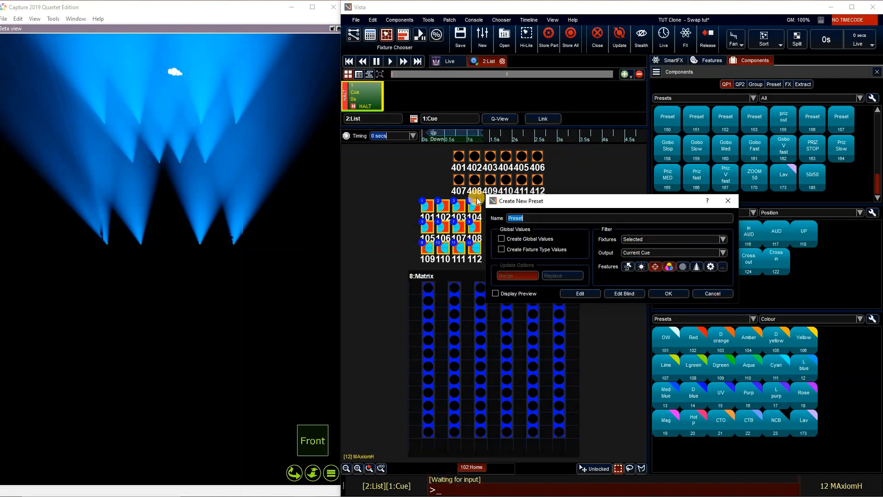
pyautogui.press('Escape')
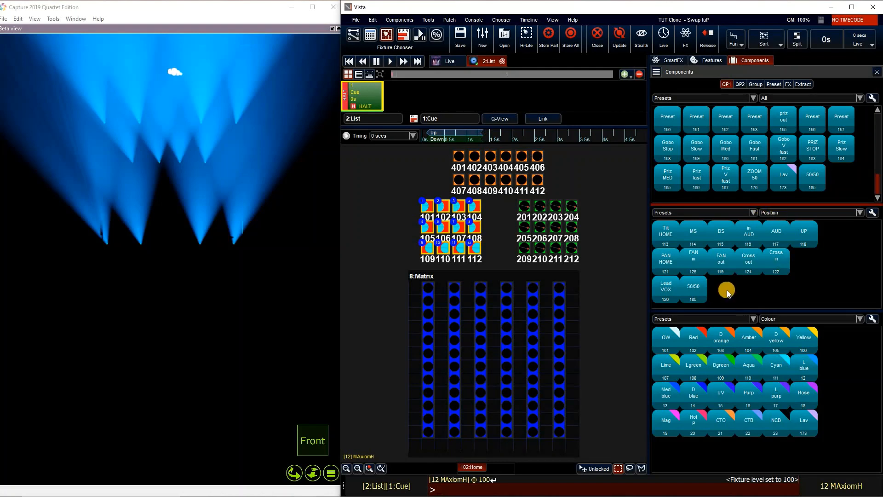
pyautogui.keyDown('ctrl'); pyautogui.click(814, 306); pyautogui.keyUp('ctrl')
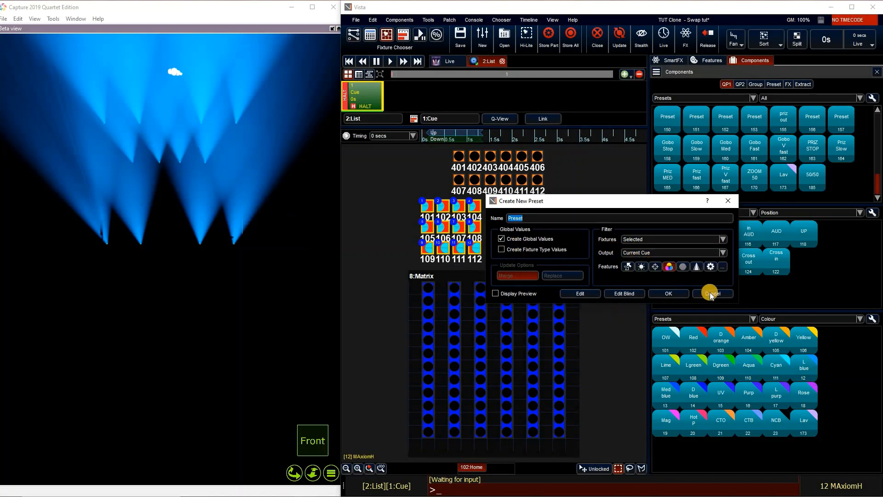
pyautogui.click(636, 293)
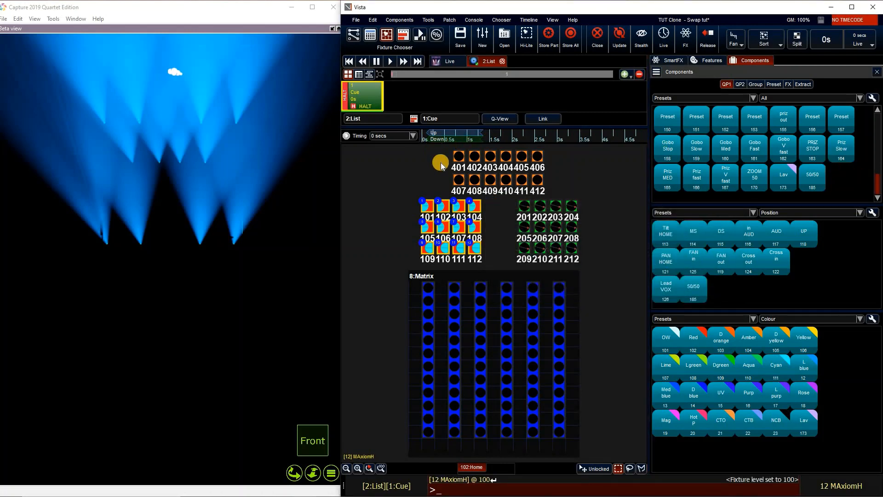
# Step: Create a preset named Test 1 from the selected fixtures' position and colour in the current cue, without global or fixture type values
pyautogui.press('shift')
pyautogui.click(840, 179)
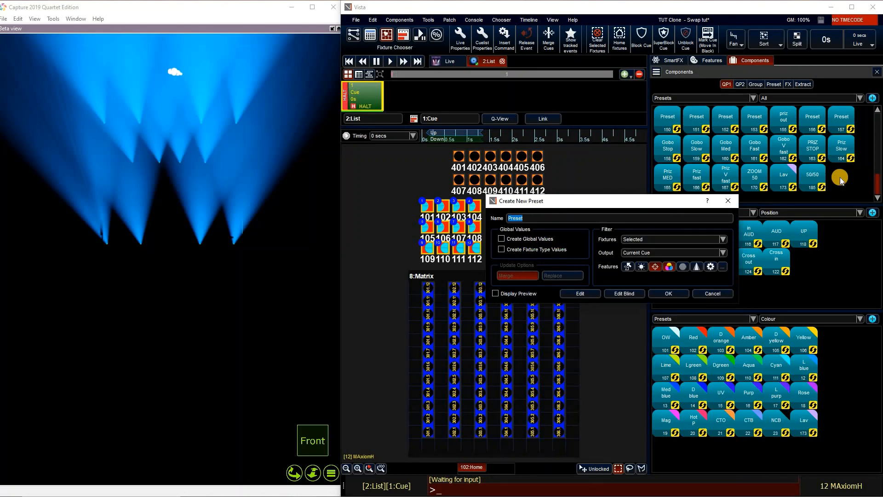
pyautogui.write('Te')
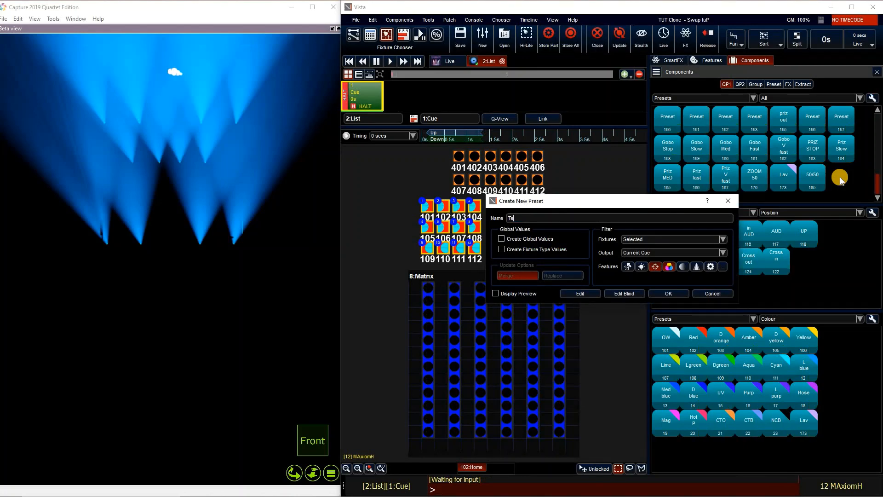
pyautogui.write('st 1')
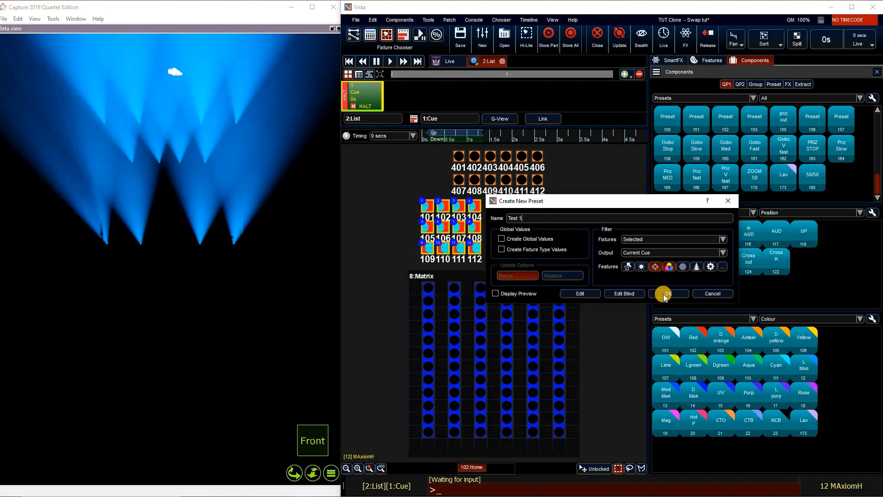
pyautogui.click(667, 293)
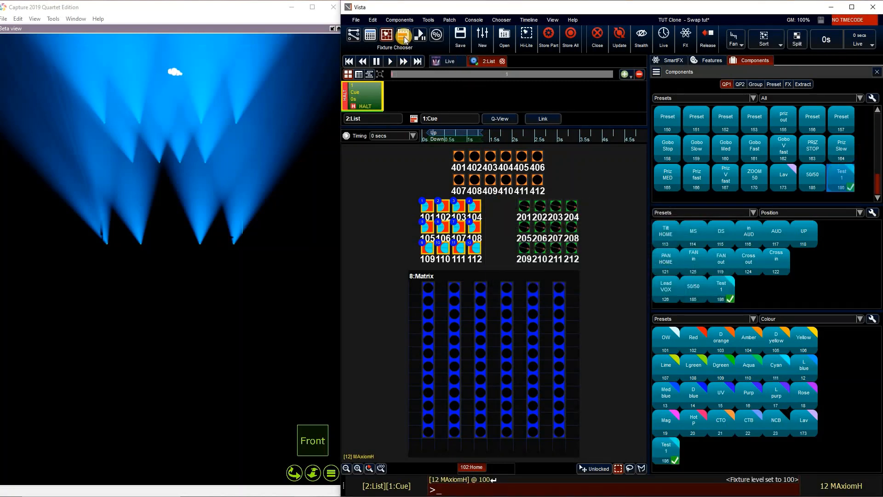
# Step: Check how the cue references preset Test 1 in the timeline and fixture output, widening the Position and Colour Mix columns
pyautogui.click(403, 39)
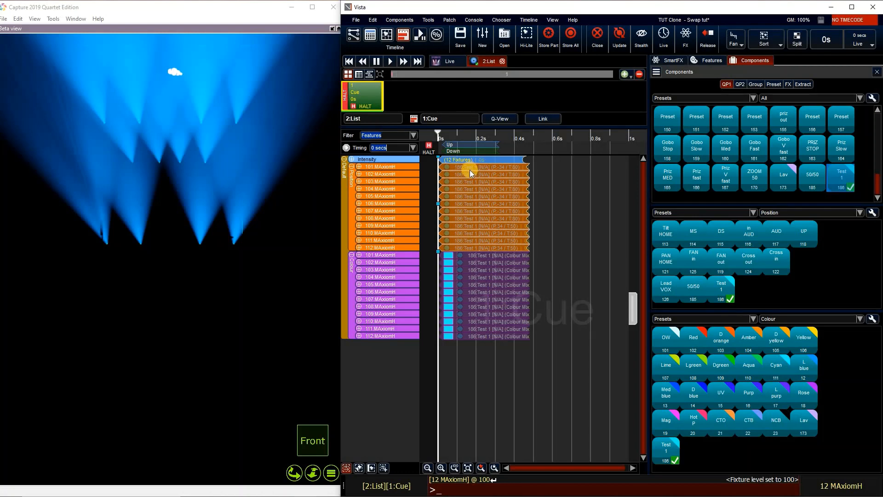
pyautogui.click(438, 37)
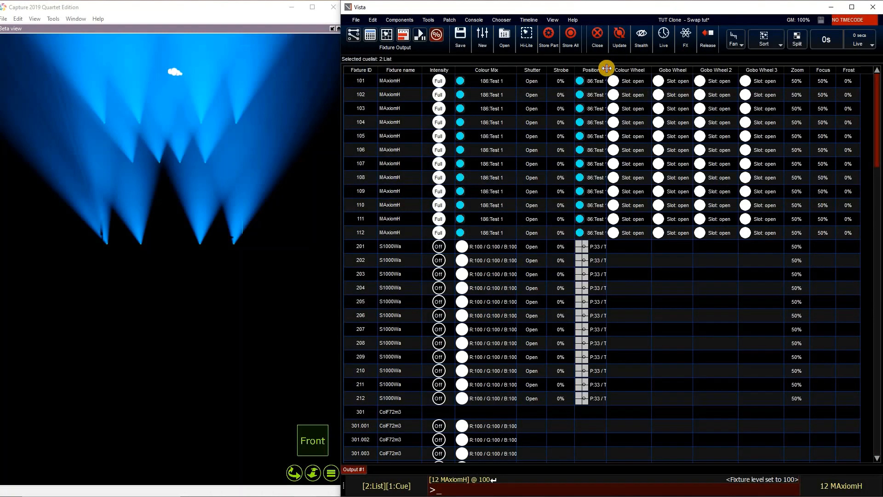
pyautogui.moveTo(607, 69); pyautogui.dragTo(718, 69)
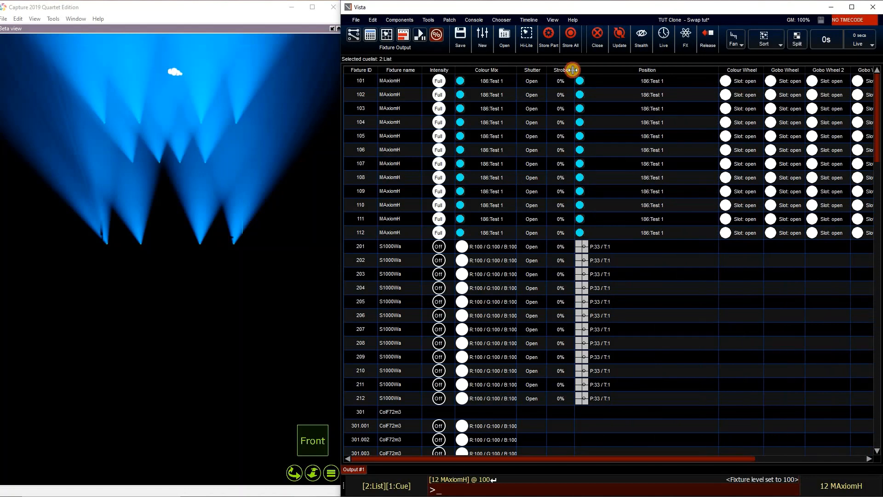
pyautogui.moveTo(516, 70); pyautogui.dragTo(572, 71)
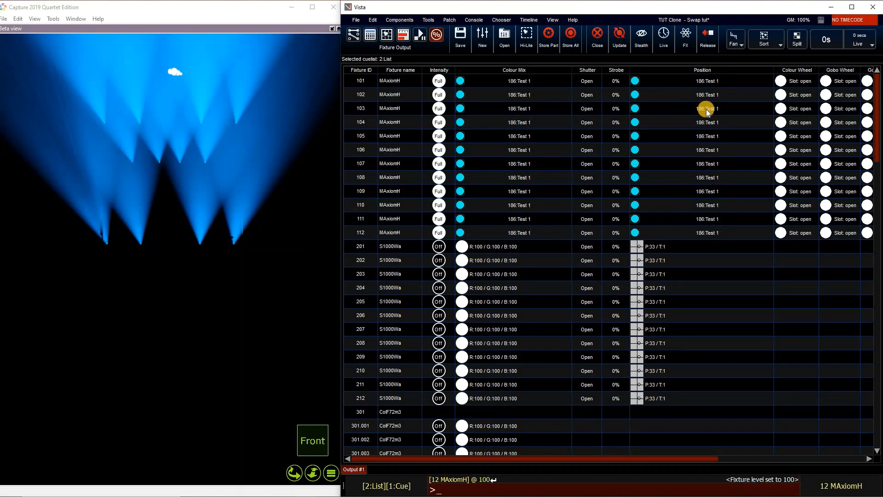
pyautogui.click(388, 35)
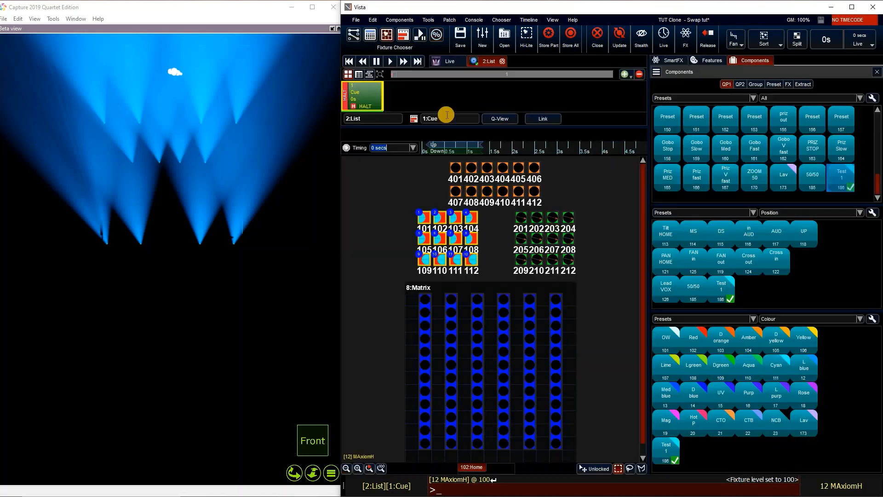
# Step: Release the cuelist playback and switch to Live with fixtures 101–112 at full intensity
pyautogui.click(708, 41)
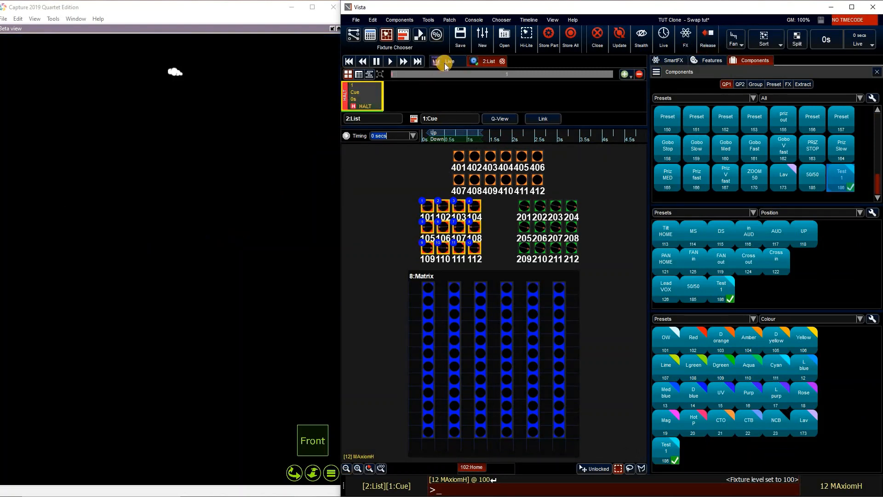
pyautogui.click(445, 64)
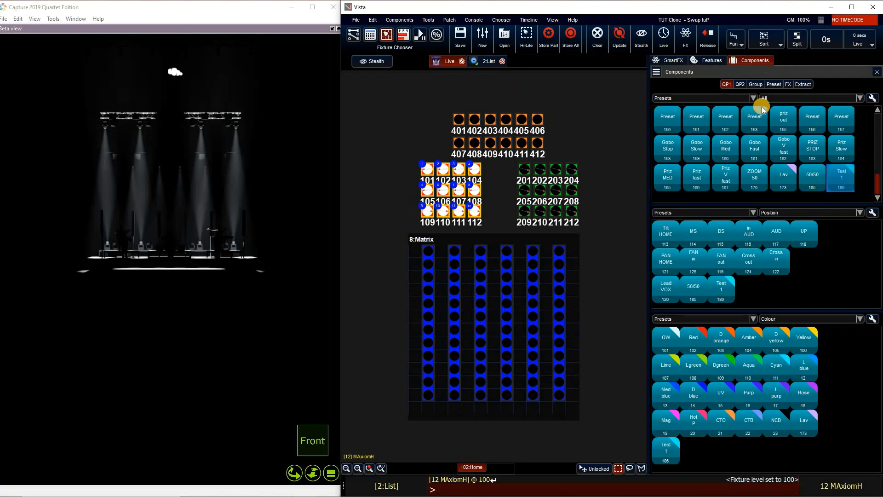
# Step: Apply preset Test 1 to the fixtures in Live, clear it, and reapply its position and colour separately
pyautogui.click(845, 178)
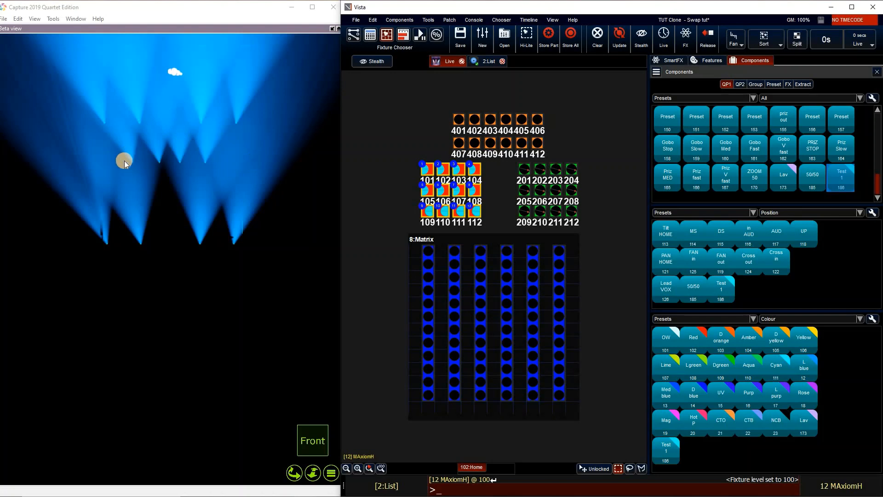
pyautogui.click(594, 48)
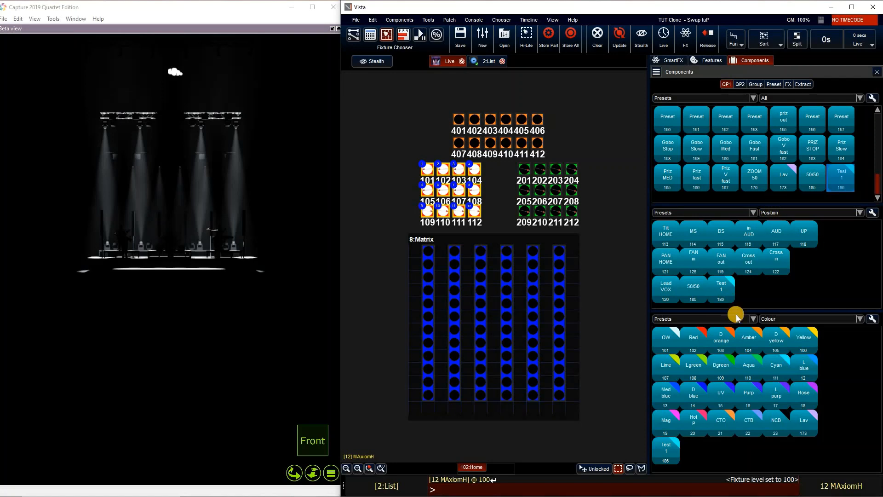
pyautogui.click(720, 293)
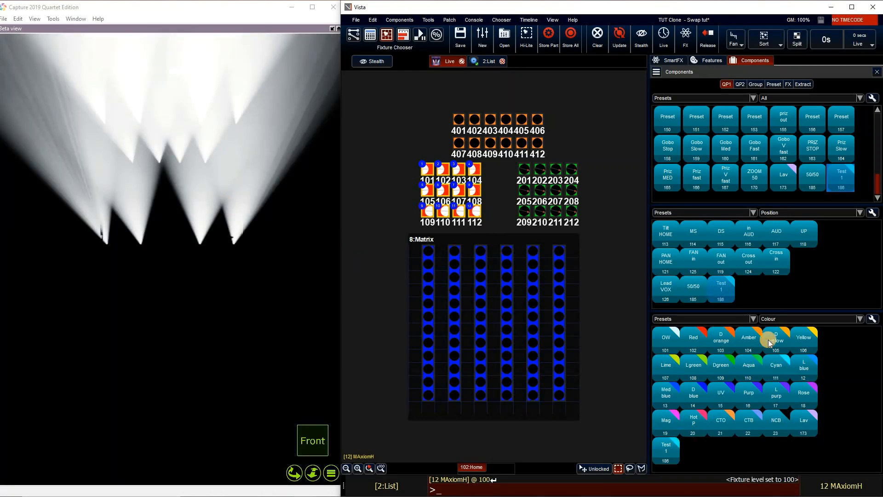
pyautogui.click(666, 453)
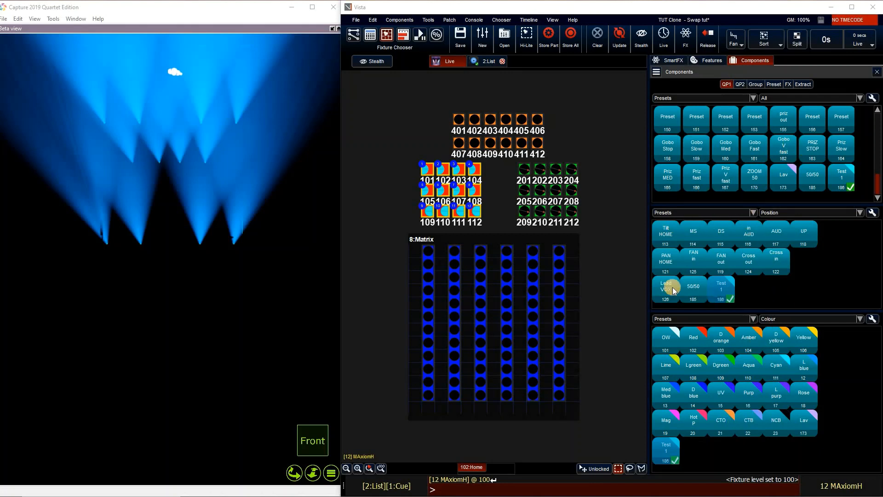
# Step: Add cue 2 to the cuelist and give fixtures 101–112 a red colour with their beams tilted down onto the stage
pyautogui.click(488, 64)
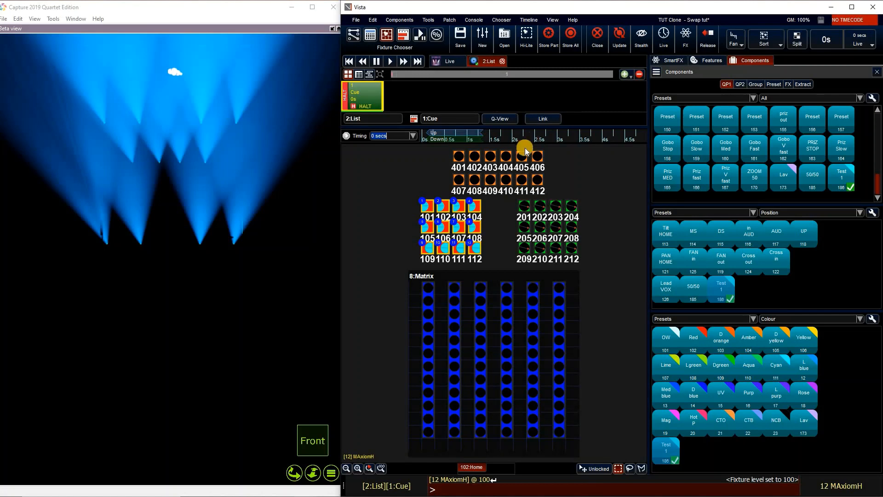
pyautogui.click(627, 75)
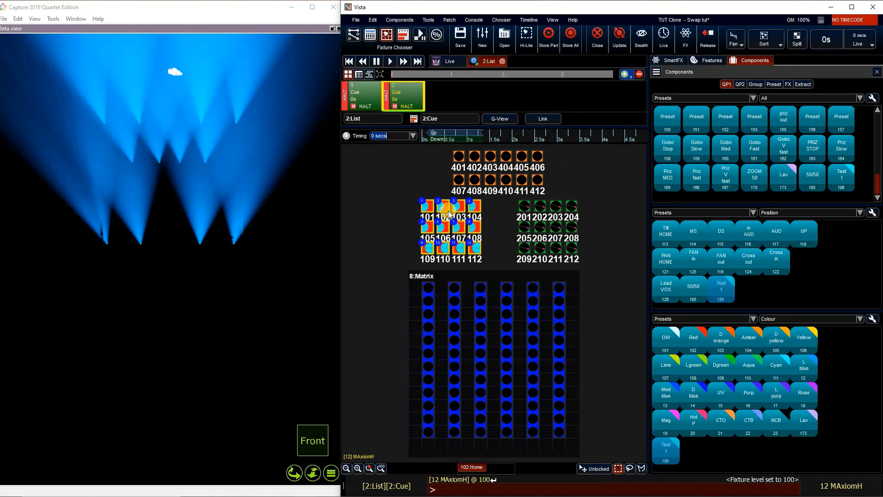
pyautogui.click(708, 60)
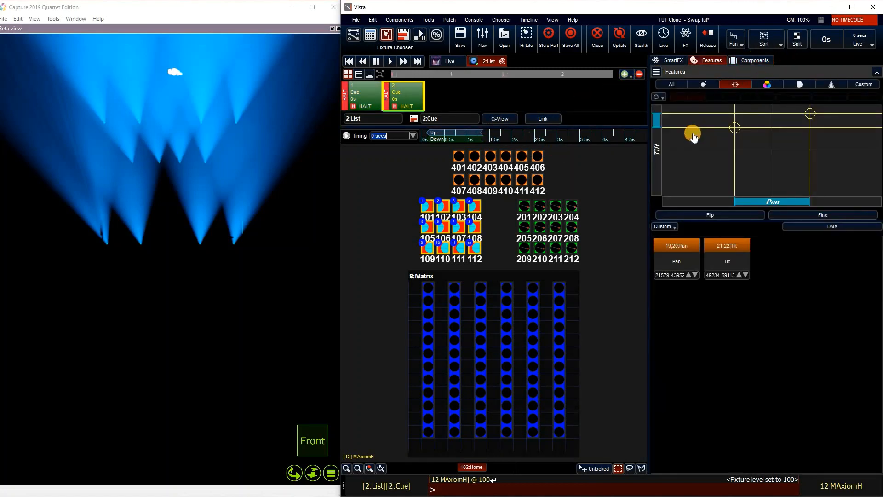
pyautogui.click(767, 84)
pyautogui.click(735, 85)
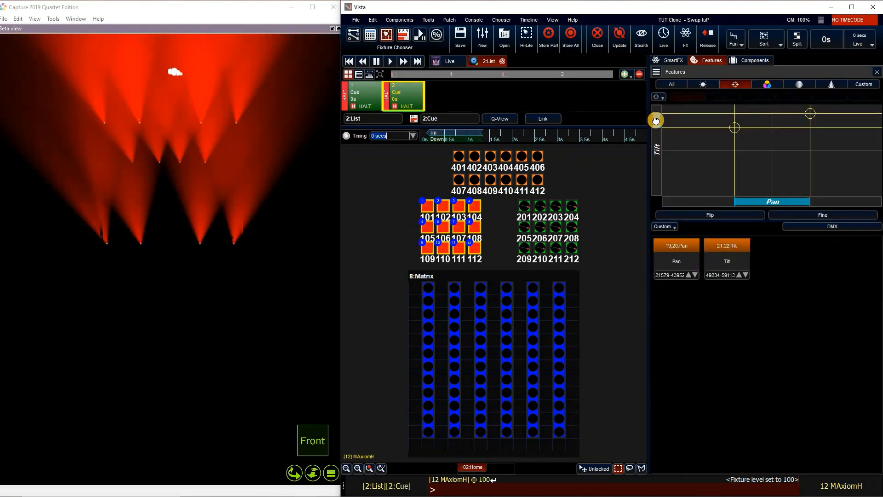
pyautogui.moveTo(657, 129); pyautogui.dragTo(652, 150)
# Step: Create a preset named Test 2 from the selected fixtures' position and colour in the current cue, without global or fixture type values
pyautogui.click(755, 61)
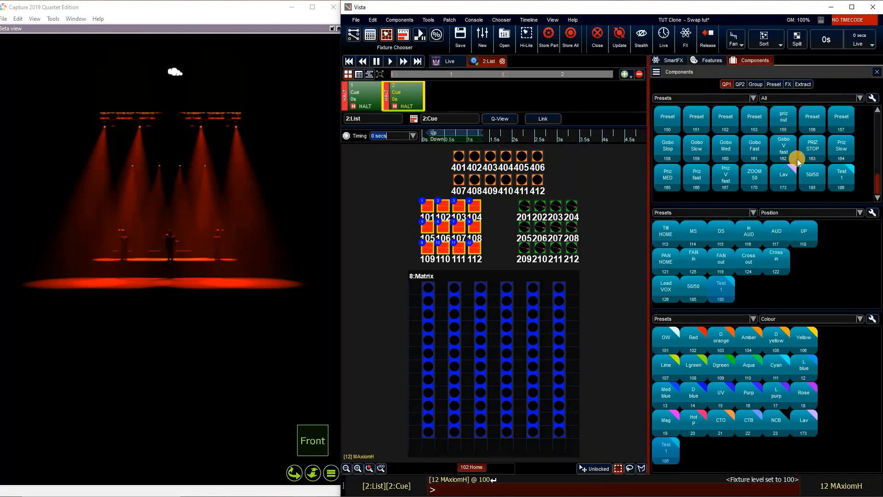
pyautogui.click(864, 179)
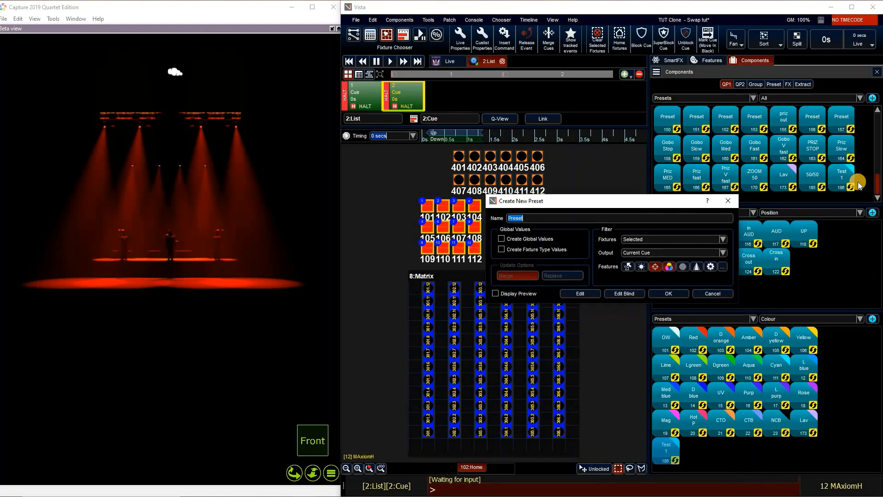
pyautogui.write('Tes')
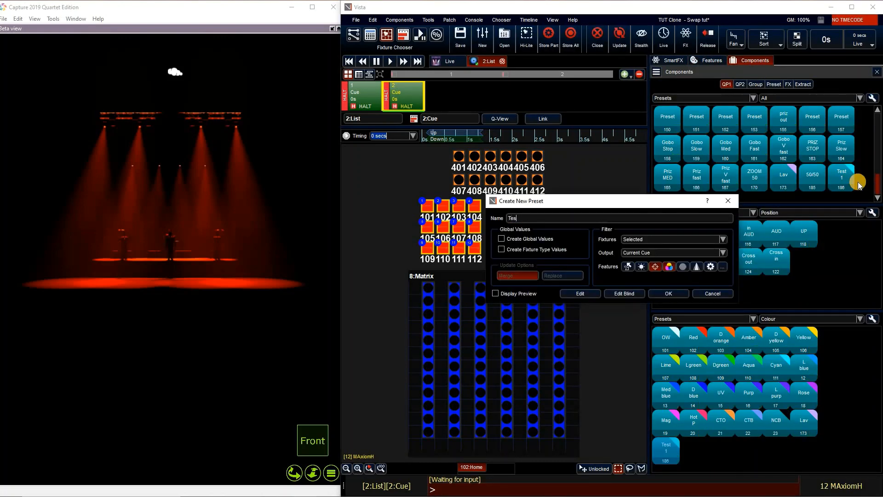
pyautogui.write('t 2')
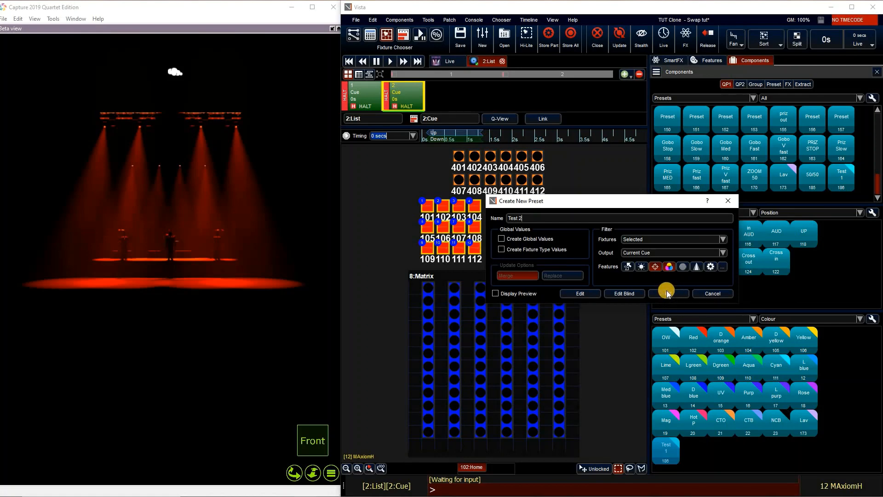
pyautogui.click(668, 293)
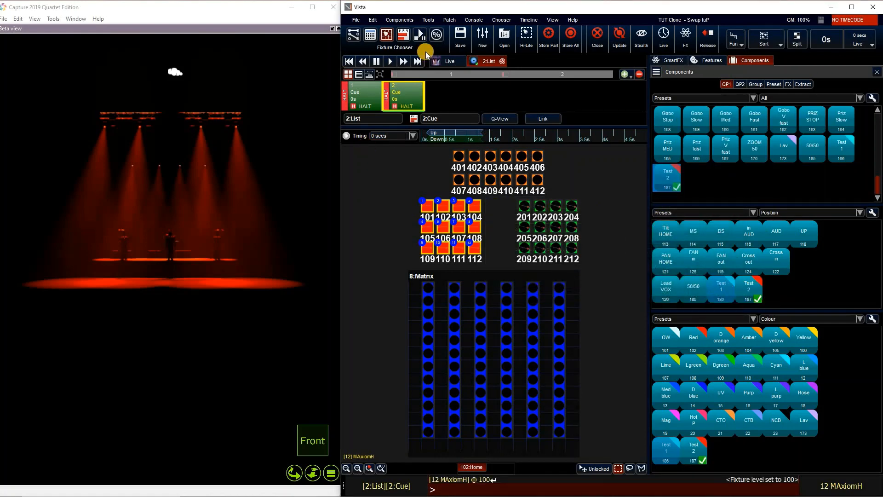
# Step: Check how cue 2 references preset Test 2 in the timeline and return to the fixture chooser
pyautogui.click(403, 35)
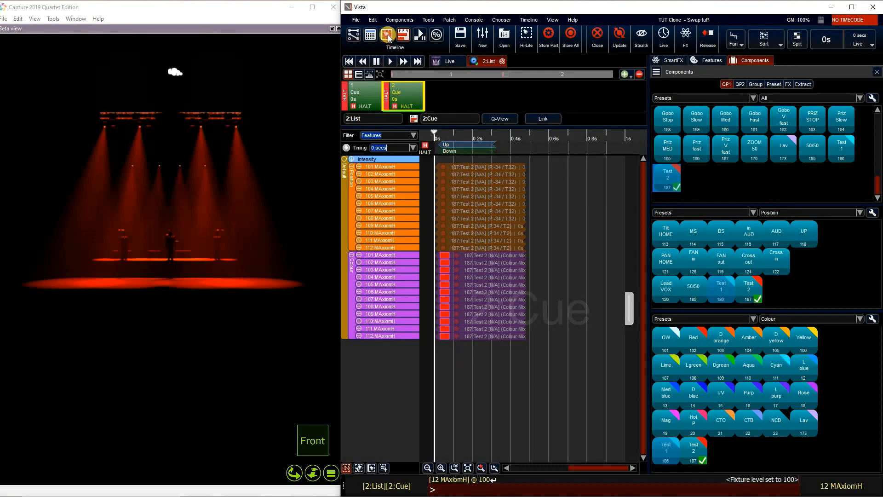
pyautogui.click(387, 36)
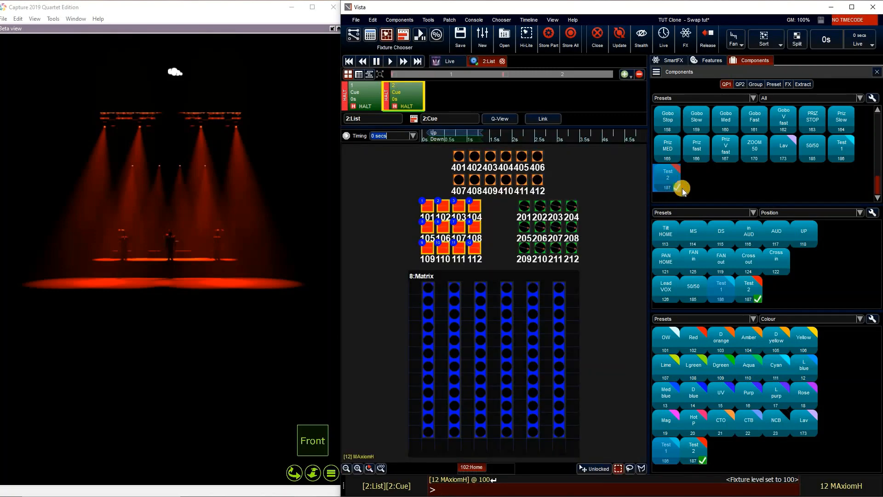
pyautogui.click(674, 186)
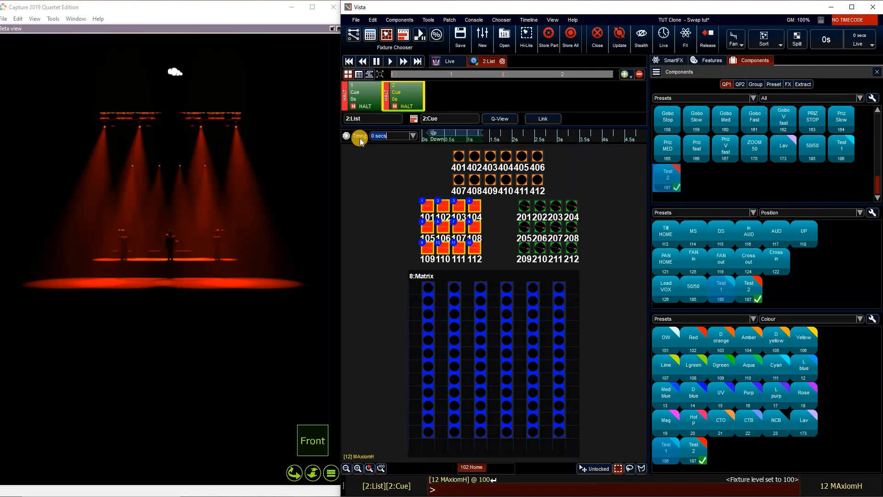
# Step: Copy cues 1 and 2 and paste them twice at the end of the cuelist as cues 3–6
pyautogui.click(382, 135)
pyautogui.click(376, 105)
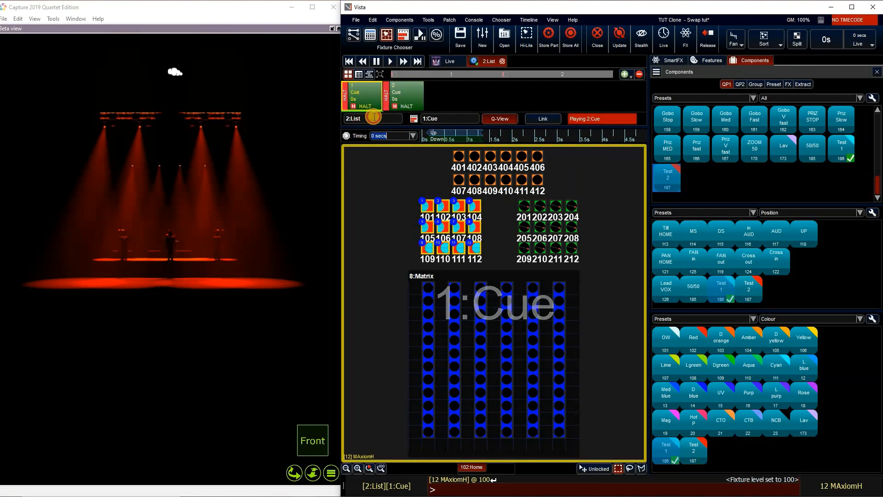
pyautogui.moveTo(355, 96); pyautogui.dragTo(454, 99)
pyautogui.hotkey('ctrl', 'c')
pyautogui.hotkey('ctrl', 'v')
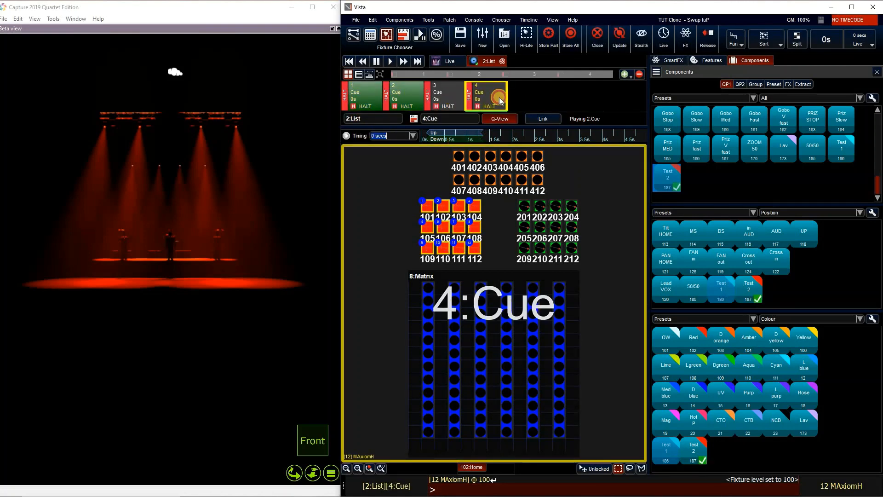
pyautogui.click(454, 99)
pyautogui.moveTo(537, 110); pyautogui.dragTo(536, 110)
pyautogui.hotkey('ctrl', 'c')
pyautogui.hotkey('ctrl', 'v')
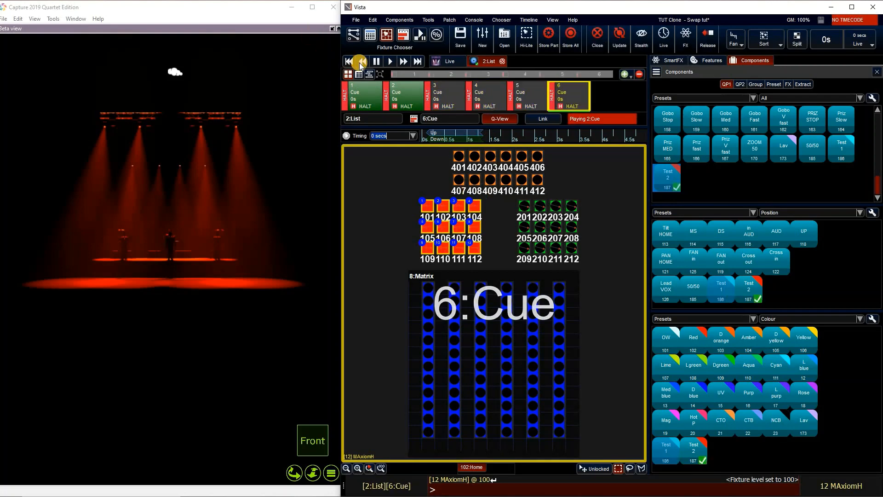
# Step: Reset the cuelist and play it through from cue 1 to cue 6 to check the alternating looks
pyautogui.click(360, 61)
pyautogui.click(389, 68)
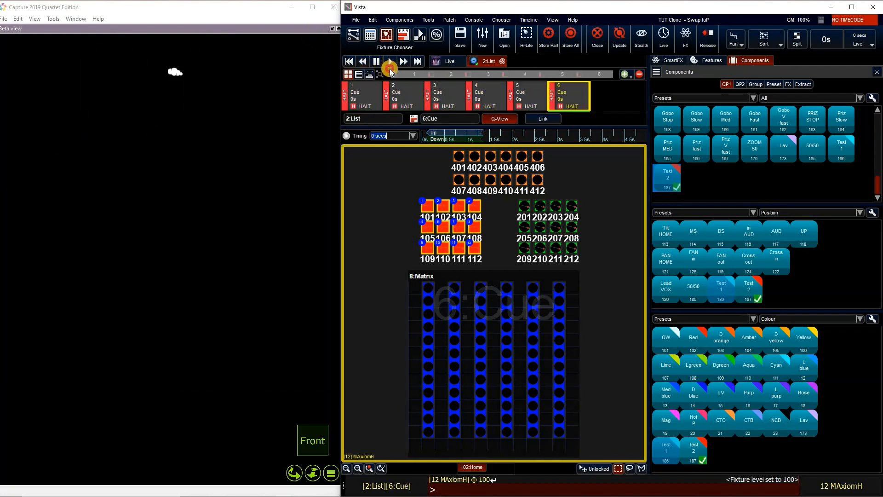
pyautogui.click(390, 65)
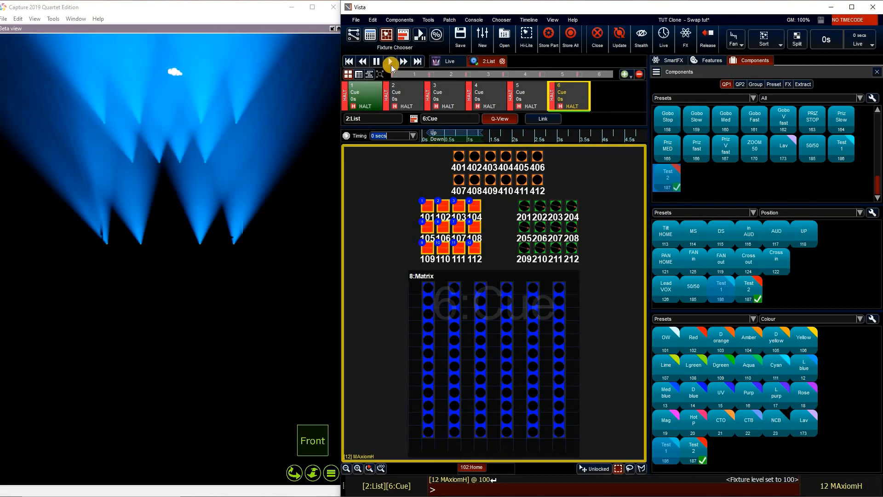
pyautogui.click(391, 65)
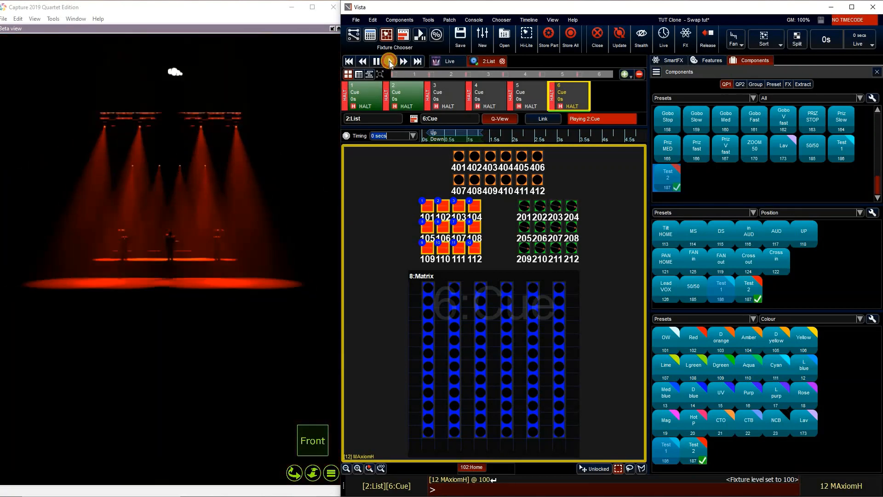
pyautogui.click(390, 64)
pyautogui.click(391, 65)
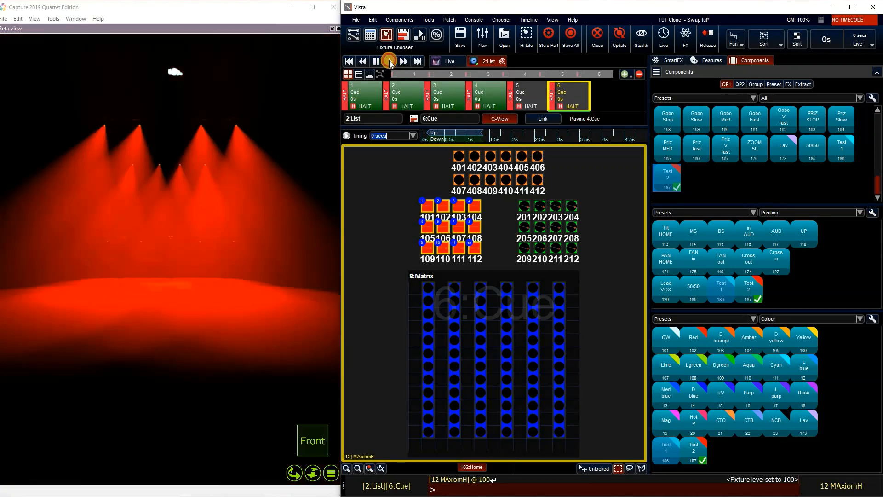
pyautogui.click(390, 65)
pyautogui.click(390, 64)
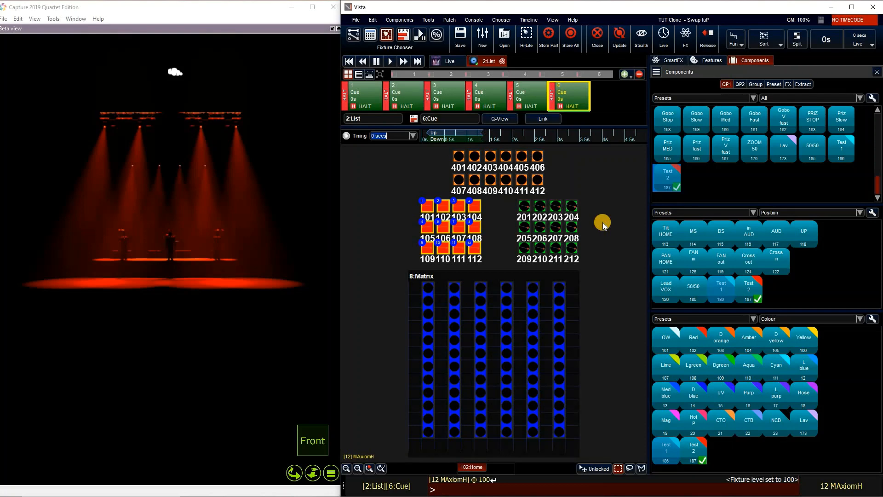
# Step: Return to cue 1, step back and forth between cues 1 and 3, and examine cue 1's preset references in the timeline
pyautogui.click(350, 61)
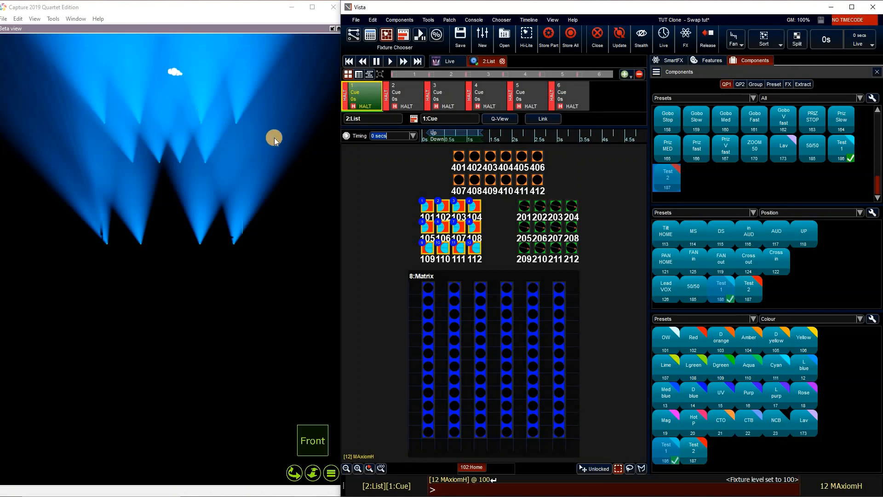
pyautogui.click(405, 61)
pyautogui.click(405, 61)
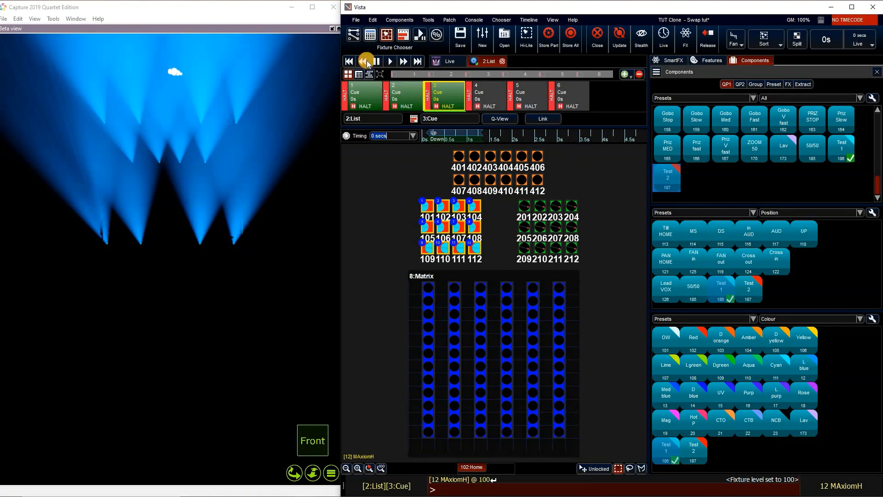
pyautogui.click(363, 61)
pyautogui.click(404, 63)
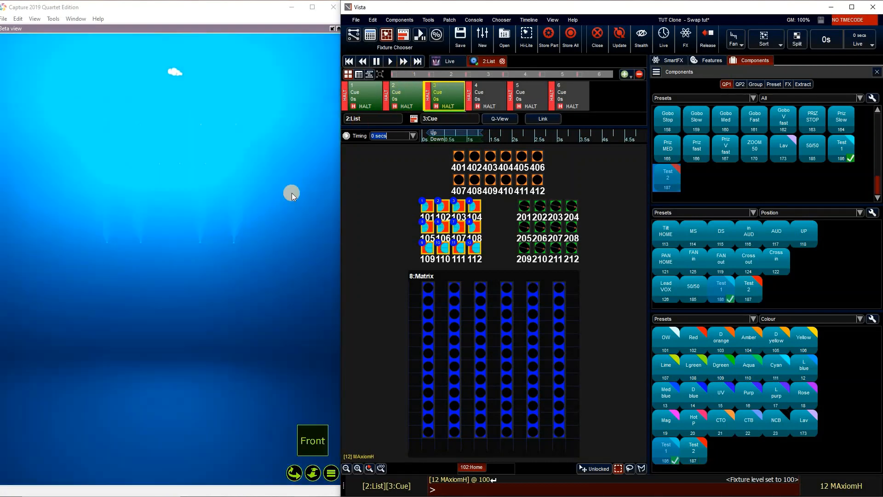
pyautogui.click(363, 61)
pyautogui.click(364, 61)
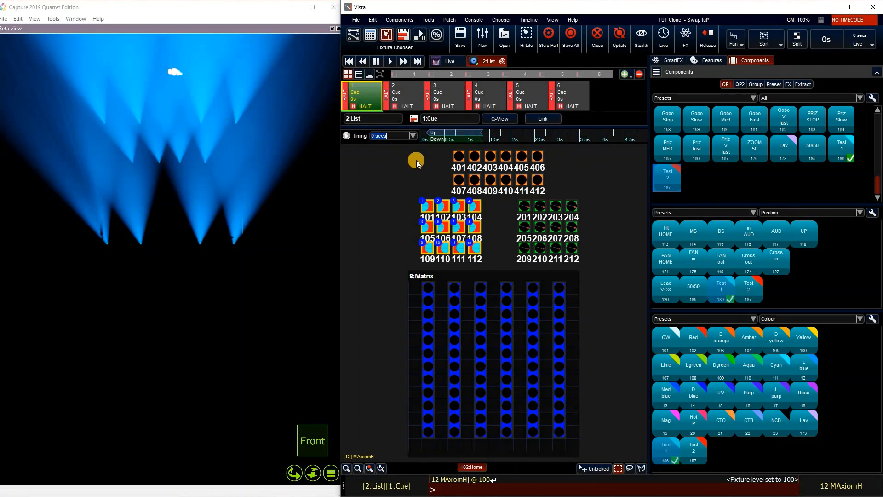
pyautogui.click(402, 34)
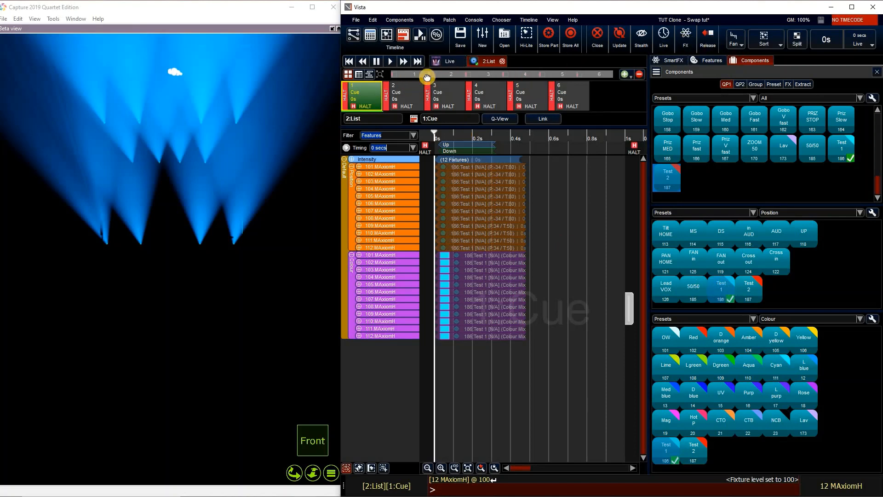
# Step: Release the cuelist playback and reselect fixtures 101–112 in Live at full intensity from the fixture chooser
pyautogui.click(712, 42)
pyautogui.click(391, 38)
pyautogui.click(391, 38)
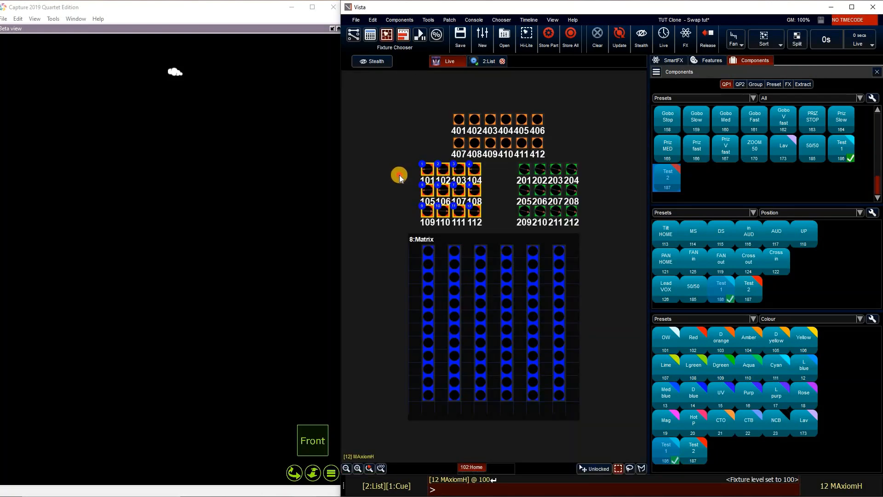
pyautogui.click(399, 177)
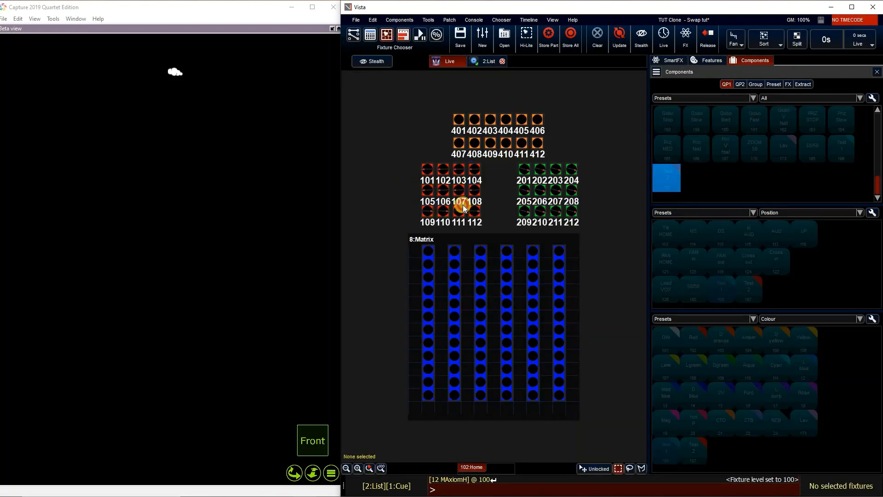
pyautogui.moveTo(485, 215); pyautogui.dragTo(488, 205)
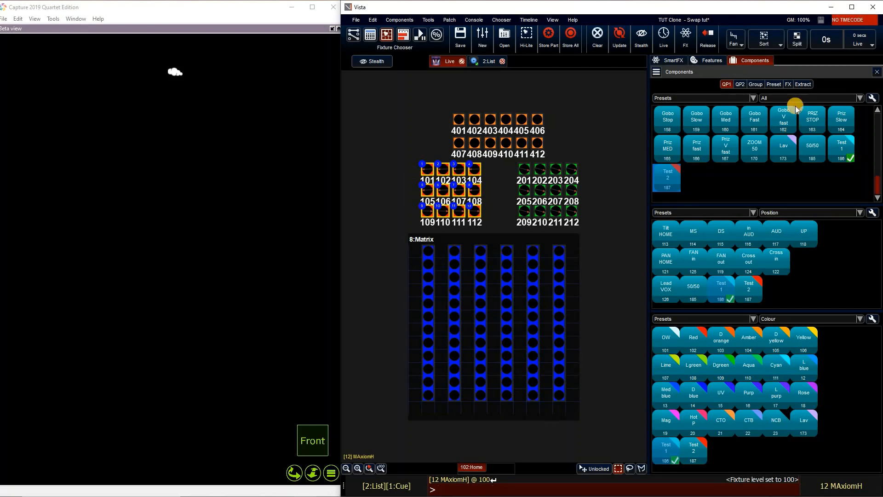
# Step: Set the tilt of fixtures 101–112 in Live to about 47916 DMX
pyautogui.click(710, 60)
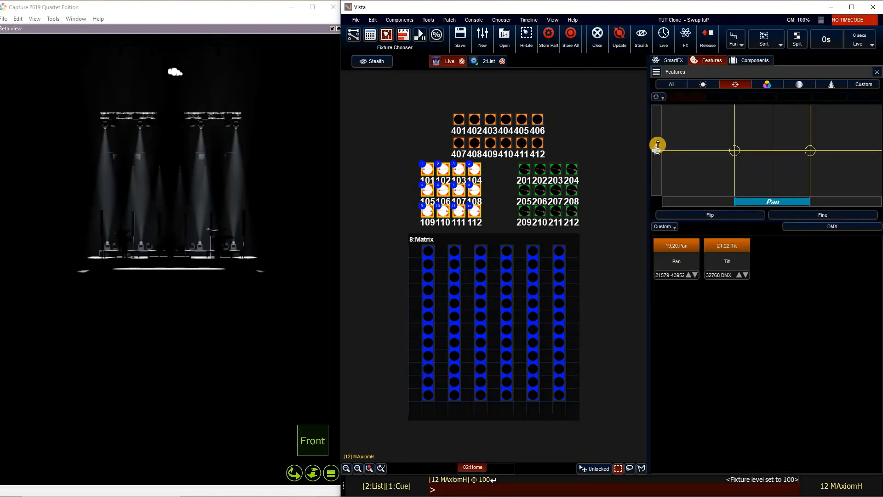
pyautogui.moveTo(659, 138); pyautogui.dragTo(660, 133)
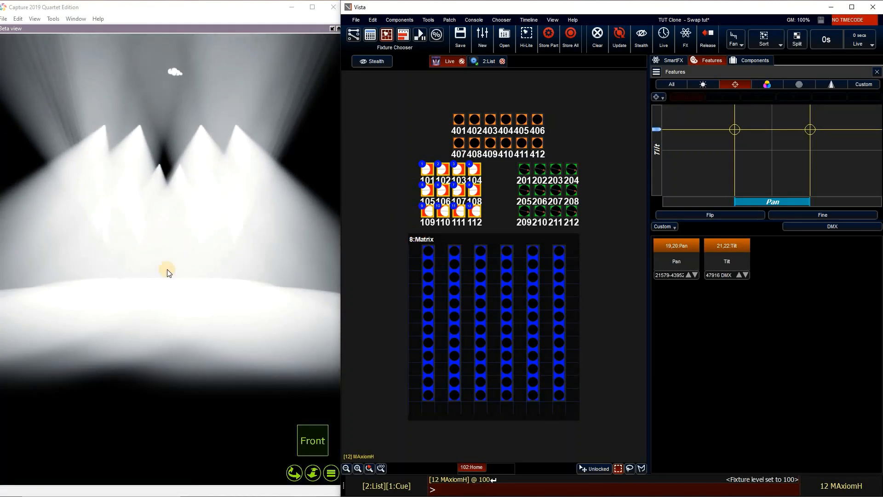
pyautogui.click(777, 85)
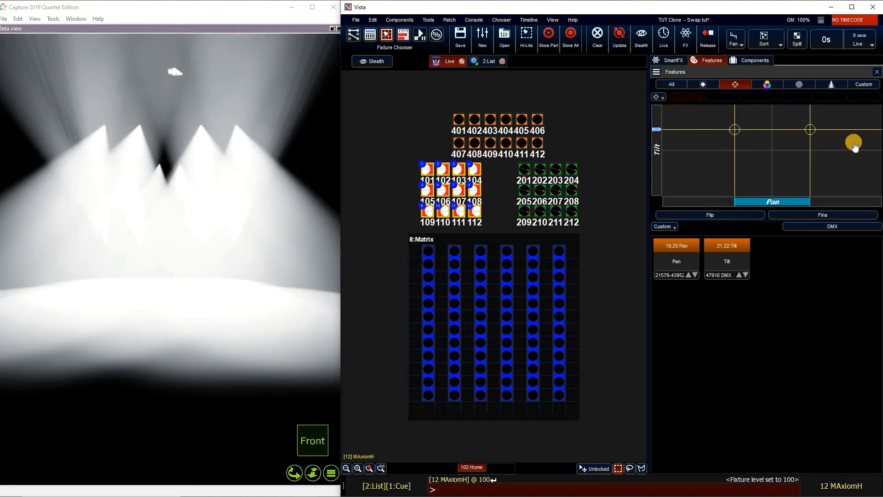
# Step: Colour fixtures 101–112 pink in Live with a hue of about 83 at full saturation, and bring up the stored presets
pyautogui.moveTo(727, 188); pyautogui.dragTo(837, 130)
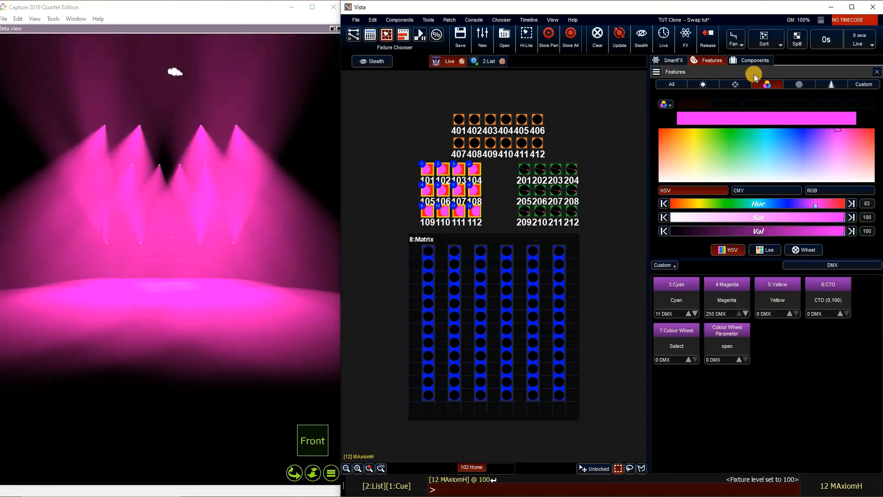
pyautogui.click(753, 62)
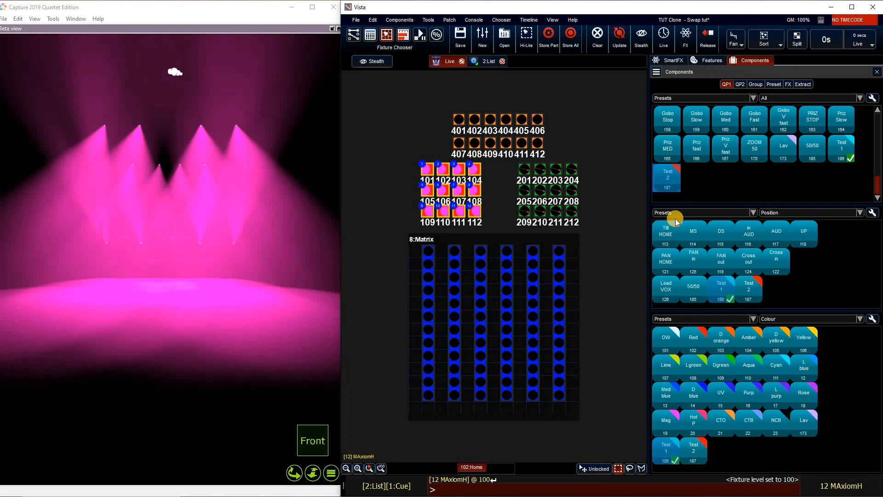
pyautogui.press('shift')
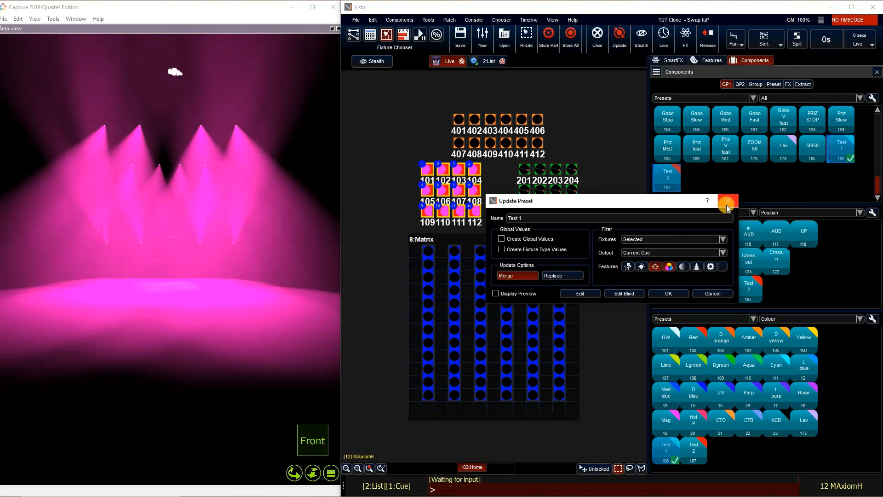
pyautogui.click(719, 203)
pyautogui.click(721, 288)
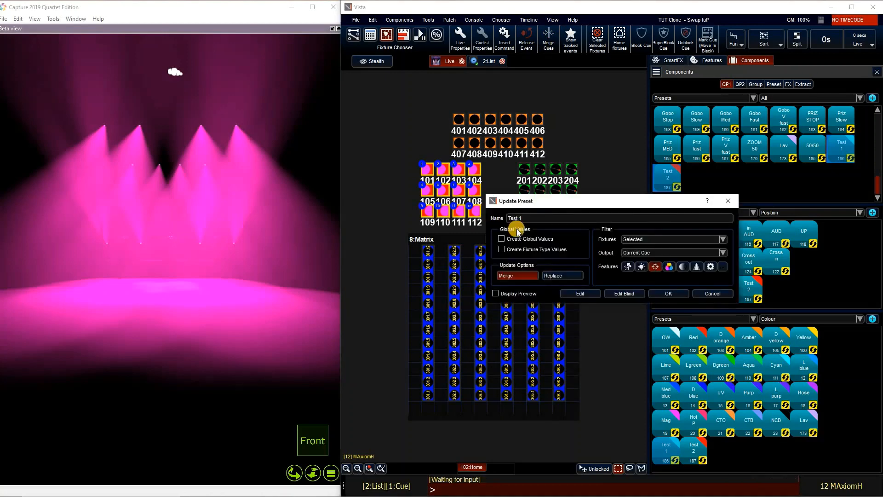
pyautogui.click(655, 266)
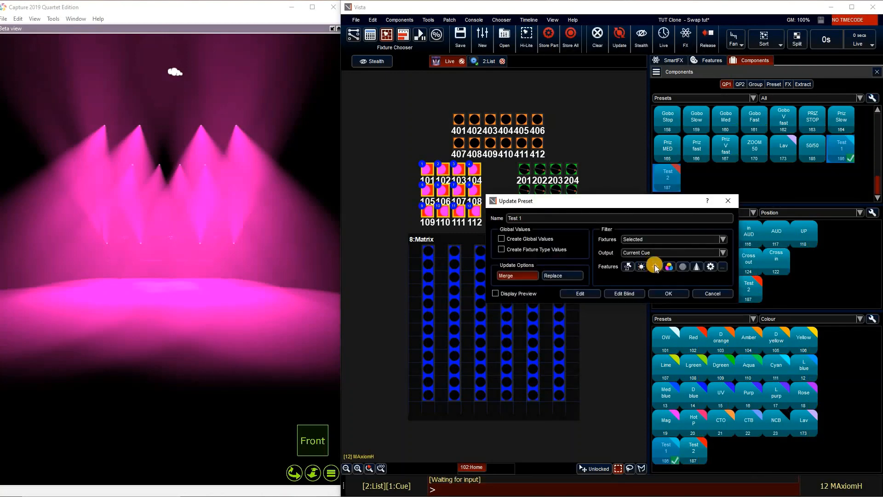
pyautogui.click(672, 294)
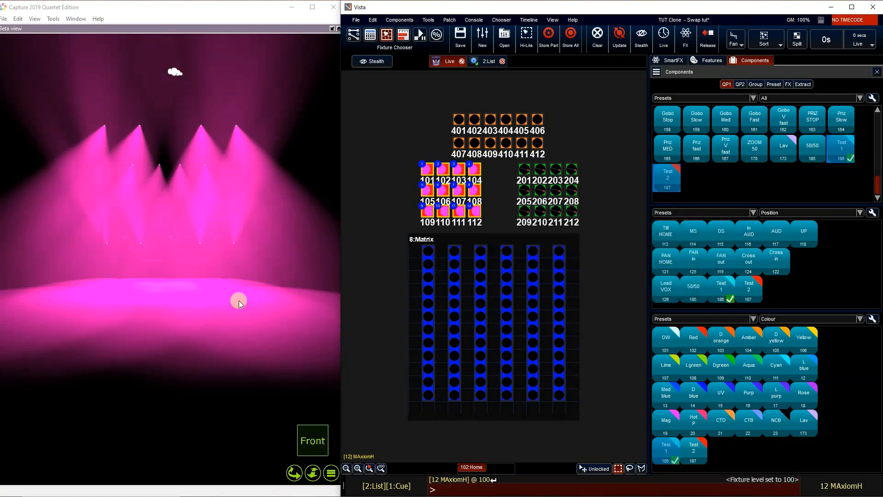
pyautogui.keyDown('shift'); pyautogui.click(663, 449); pyautogui.keyUp('shift')
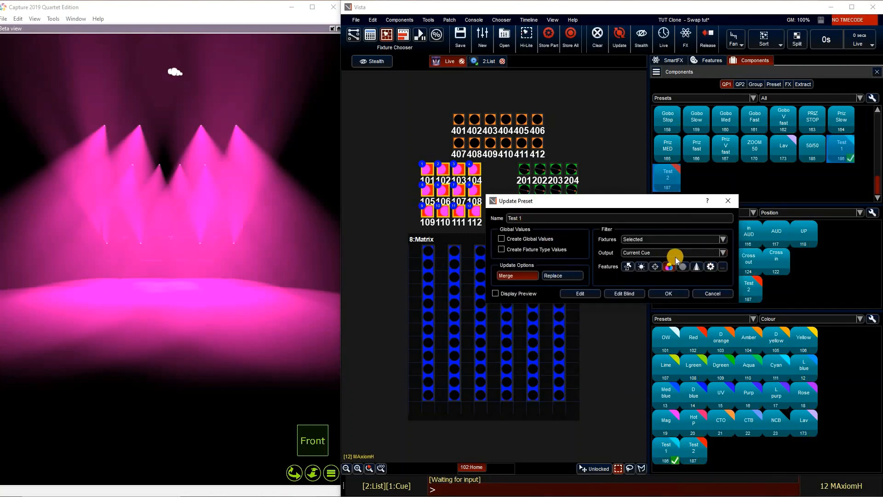
pyautogui.click(713, 294)
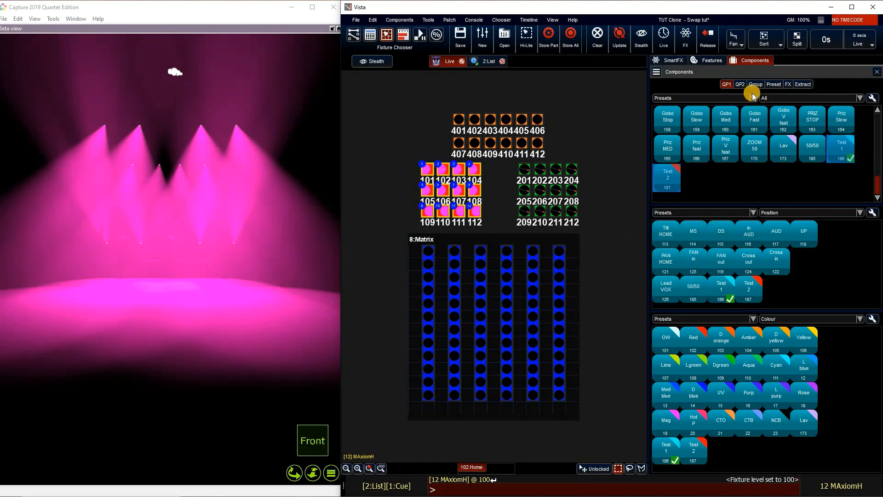
# Step: Update the Test 1 preset from the selected fixtures, merging both position and colour from the current output
pyautogui.press('shift')
pyautogui.keyDown('shift'); pyautogui.click(845, 150); pyautogui.keyUp('shift')
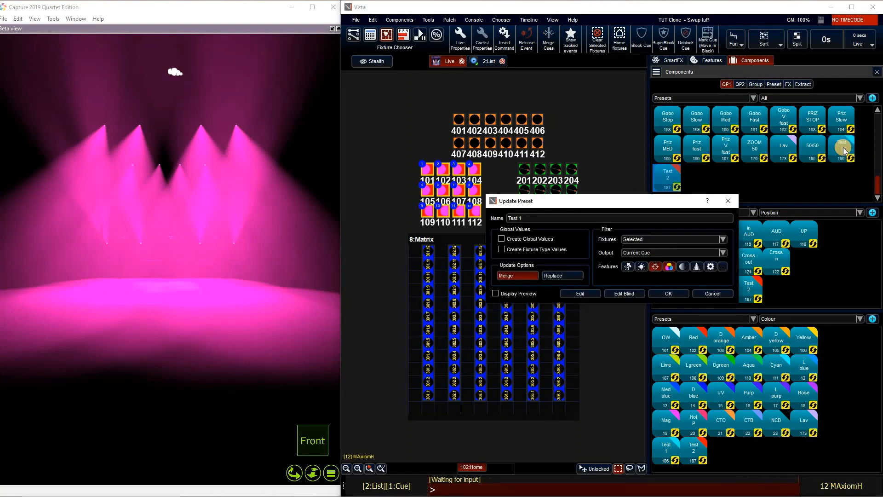
pyautogui.click(669, 267)
pyautogui.click(655, 268)
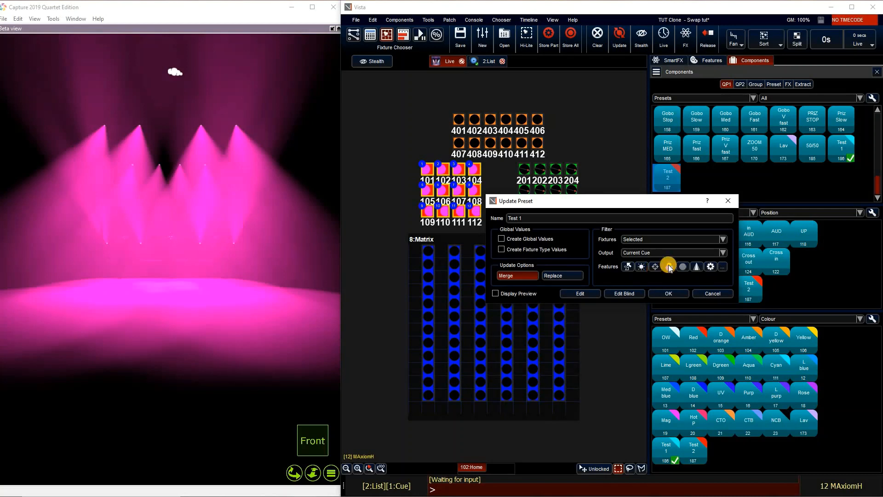
pyautogui.click(669, 267)
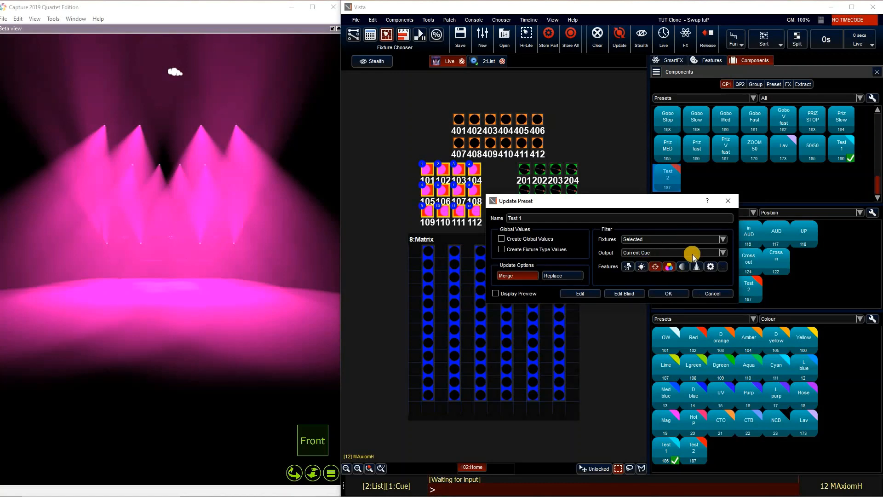
pyautogui.click(677, 294)
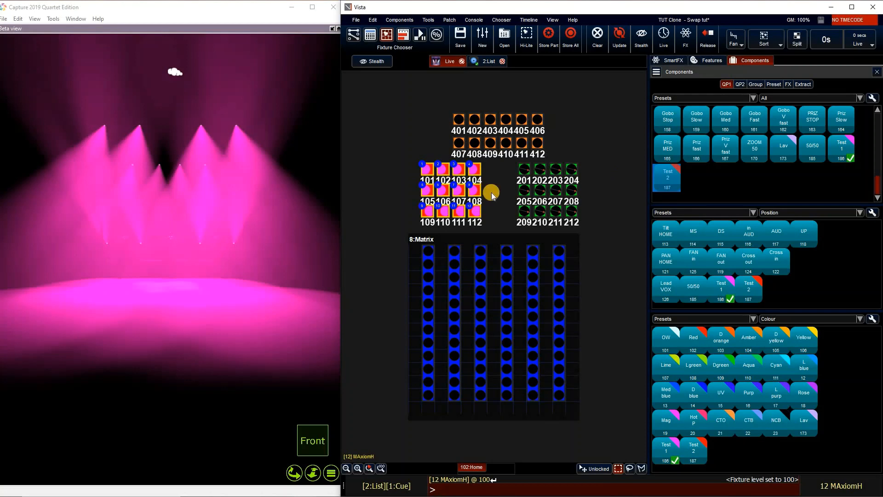
# Step: Clear the Live changes and play cuelist 2 from cue 1 to cue 6 to check the updated Test 1 look
pyautogui.click(596, 40)
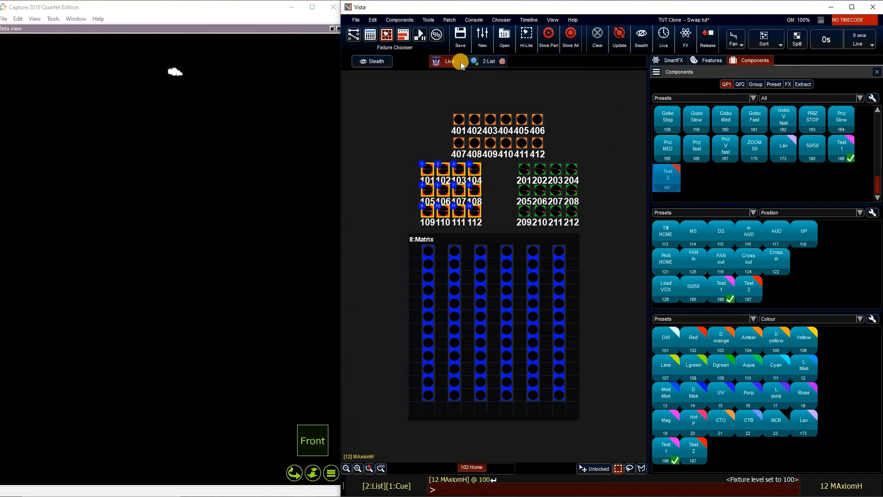
pyautogui.click(488, 61)
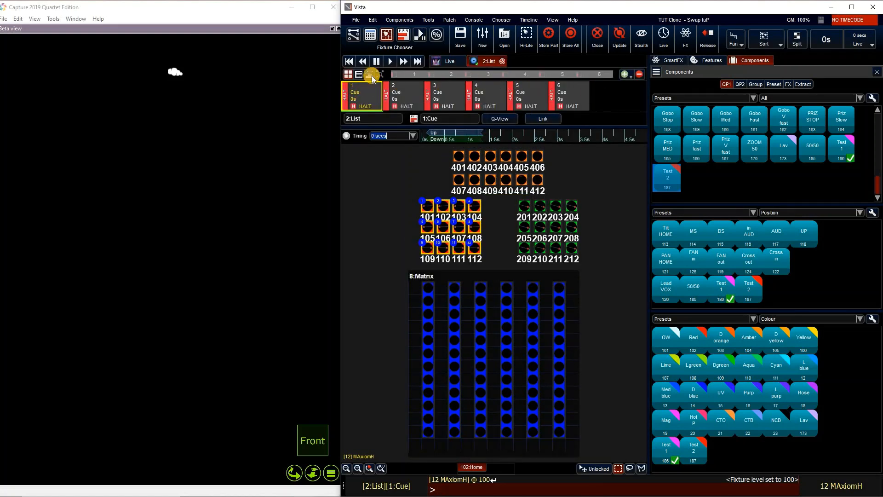
pyautogui.click(390, 62)
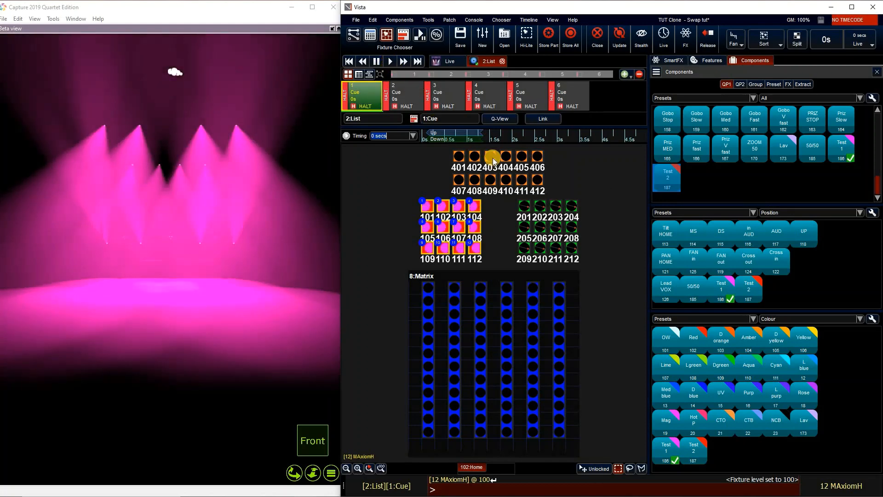
pyautogui.click(390, 61)
pyautogui.click(367, 94)
pyautogui.click(390, 61)
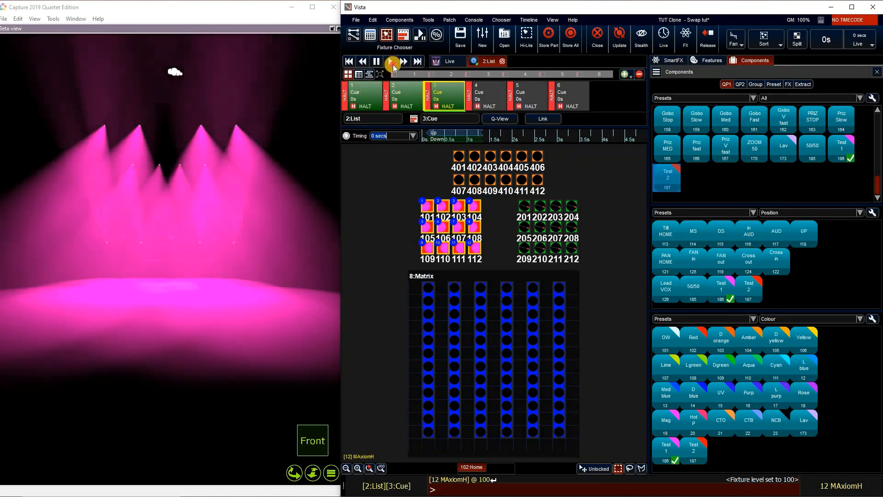
pyautogui.click(389, 62)
pyautogui.click(391, 62)
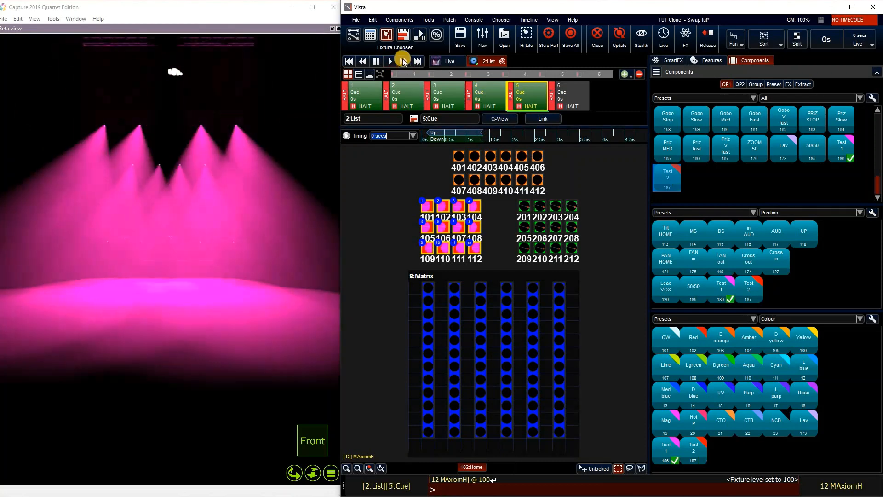
pyautogui.click(388, 62)
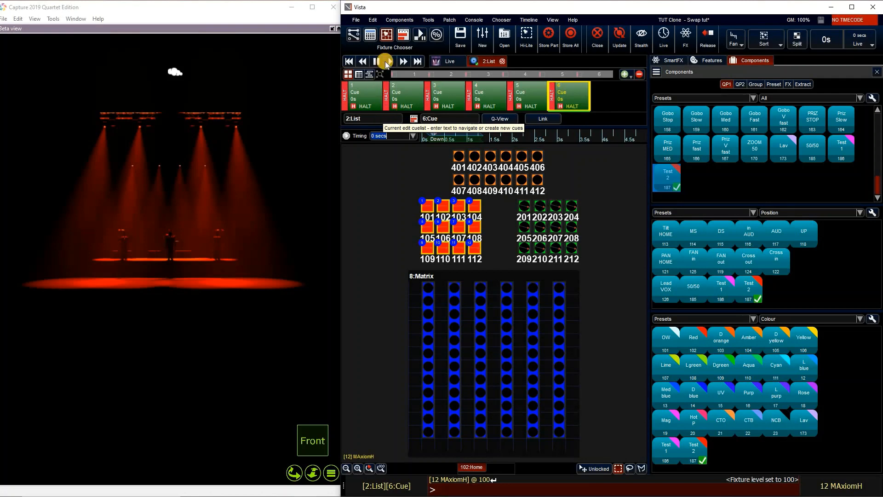
# Step: Restart cuelist 2 and play cues 1 to 3 to compare the Test 1 and Test 2 looks
pyautogui.click(391, 62)
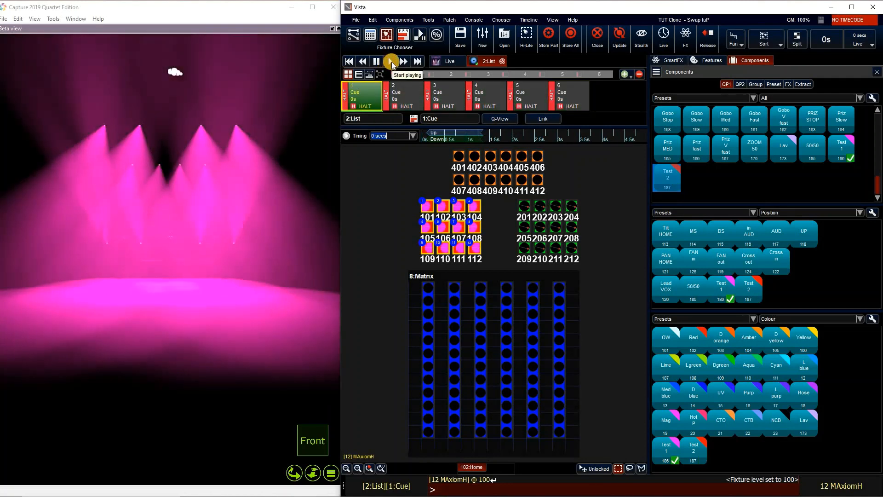
pyautogui.click(391, 62)
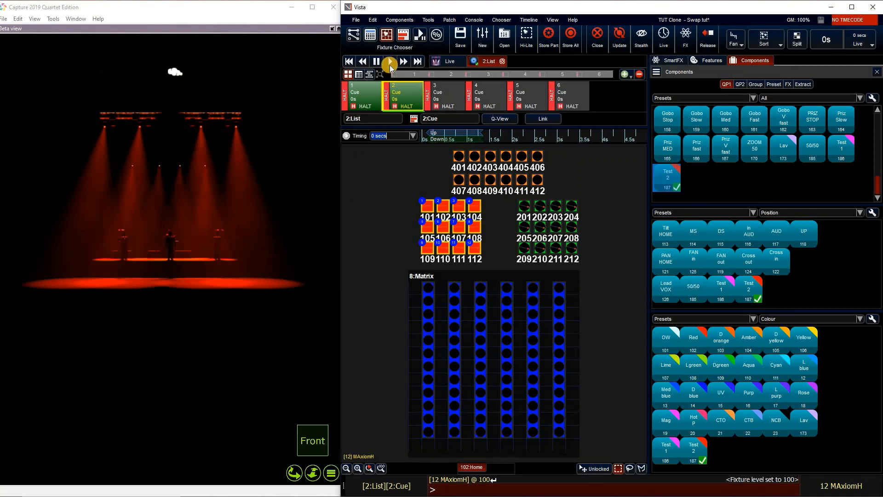
pyautogui.click(390, 65)
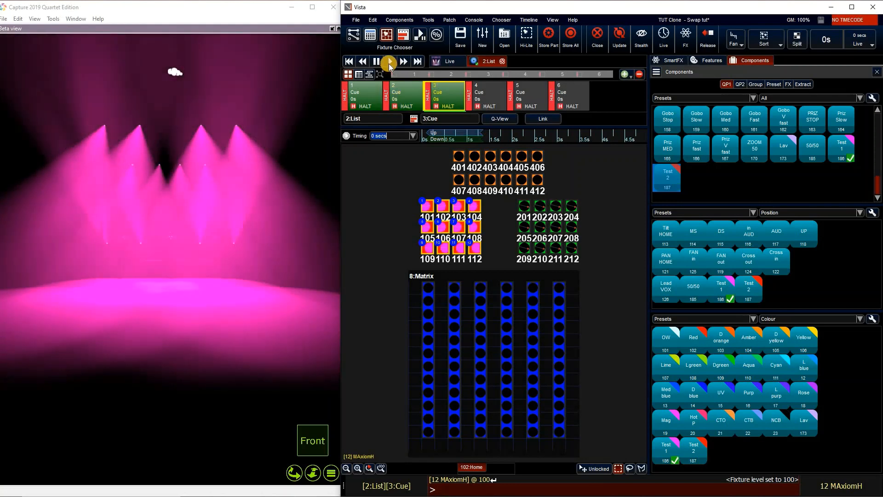
# Step: Close cuelist 2 and discard its changes
pyautogui.click(817, 141)
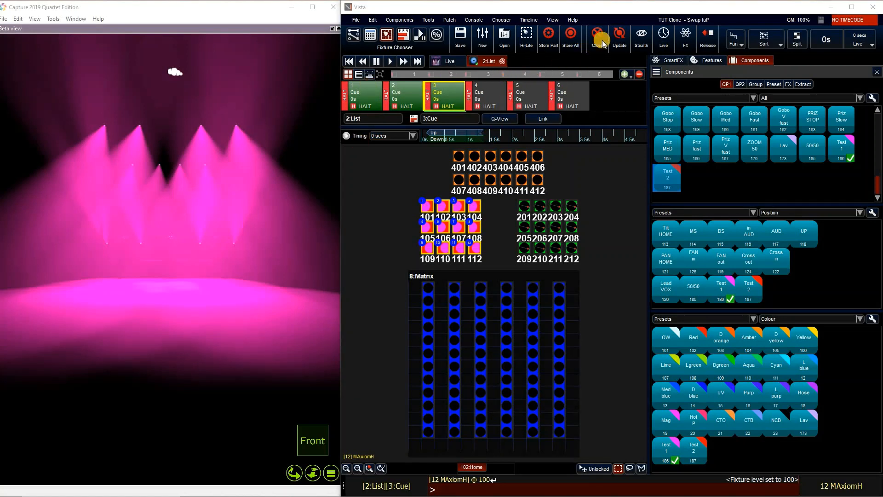
pyautogui.click(603, 45)
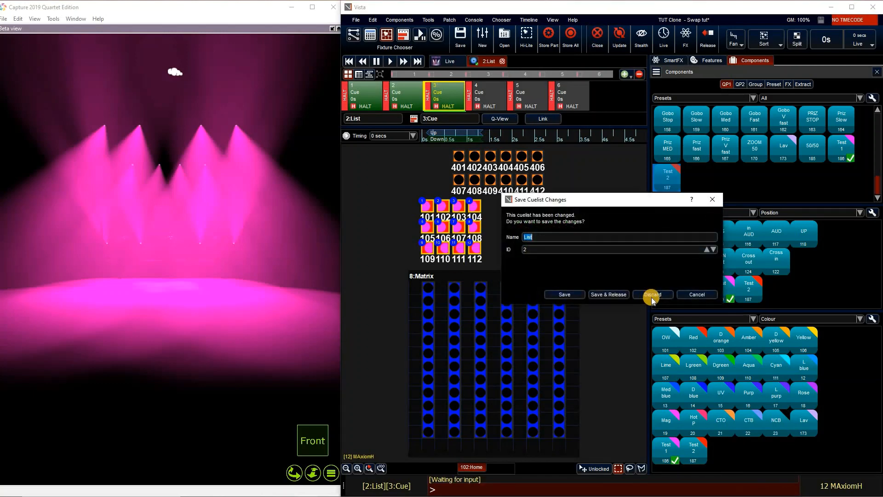
pyautogui.click(654, 296)
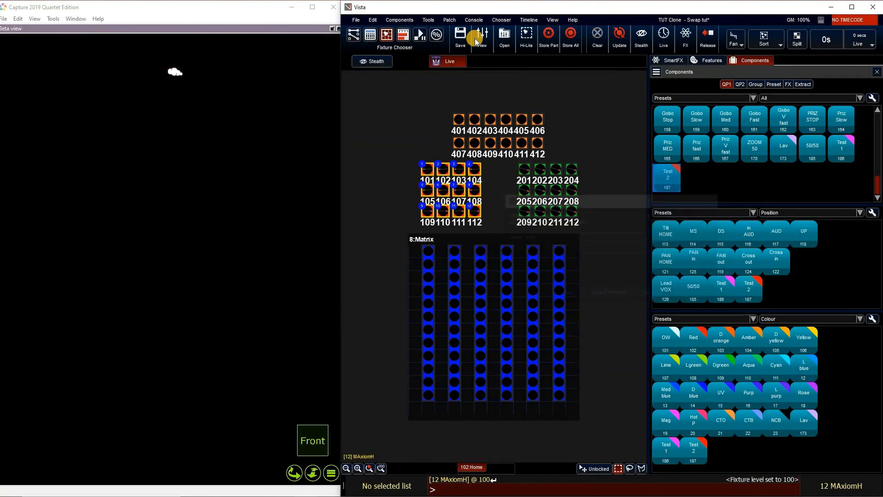
# Step: Open cuelist 1, Main Q List, for editing
pyautogui.click(504, 41)
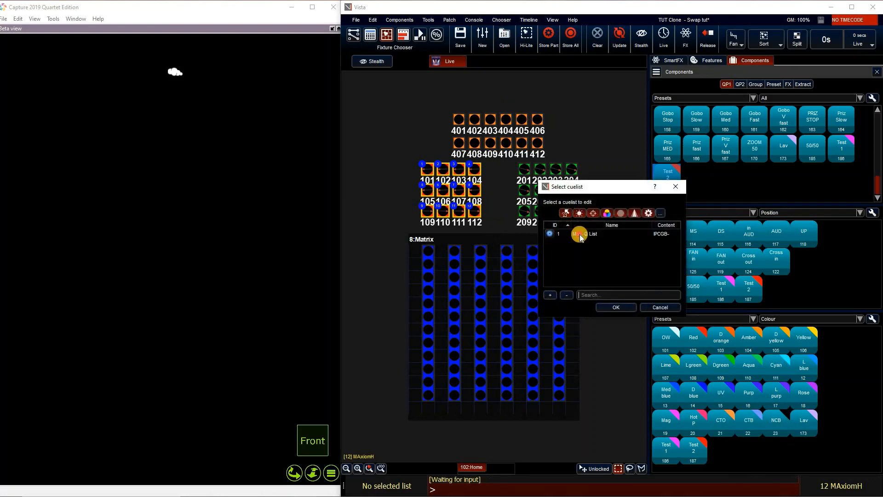
pyautogui.click(577, 234)
pyautogui.click(616, 307)
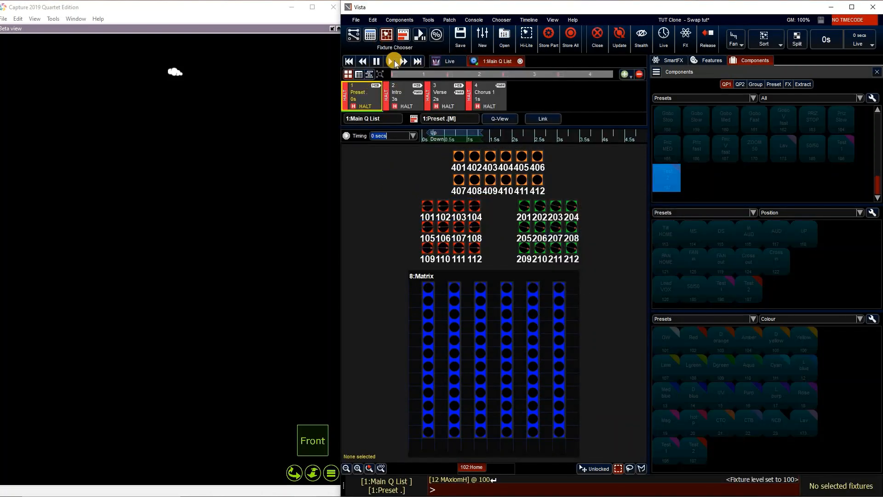
# Step: Play the Preset, Intro and Verse cues of the Main Q List, and step back to the Intro cue
pyautogui.click(393, 66)
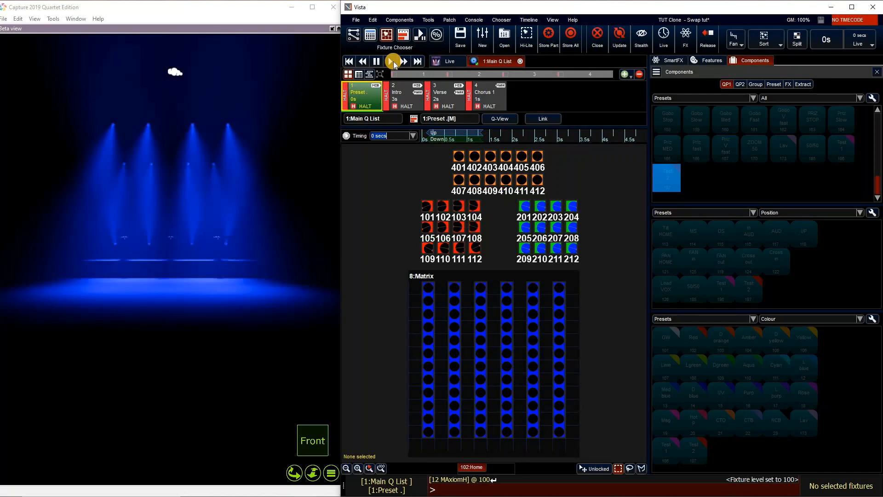
pyautogui.click(393, 66)
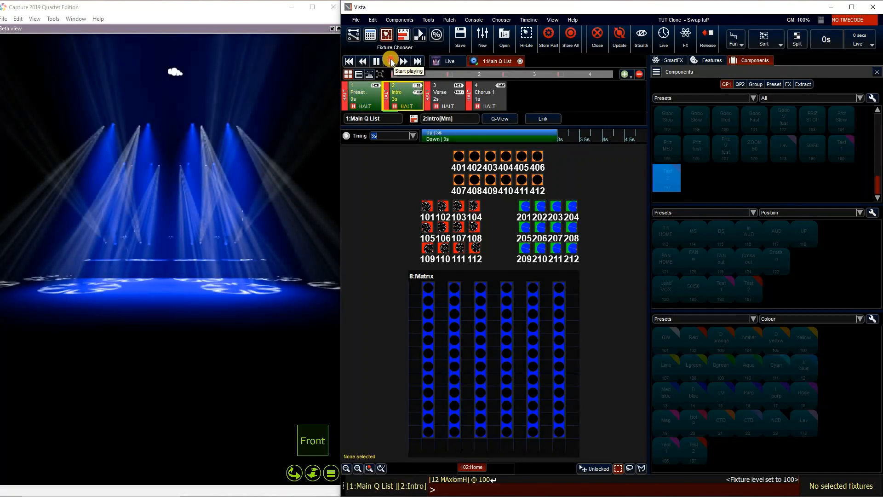
pyautogui.click(391, 62)
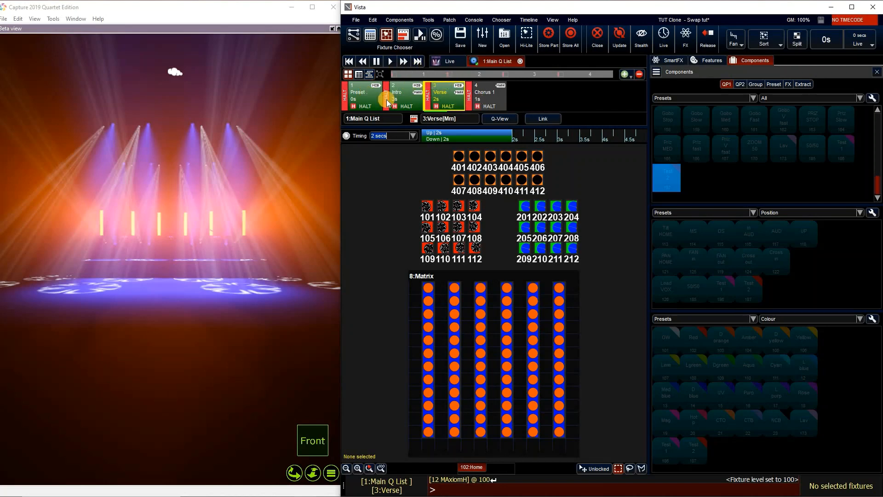
pyautogui.click(363, 61)
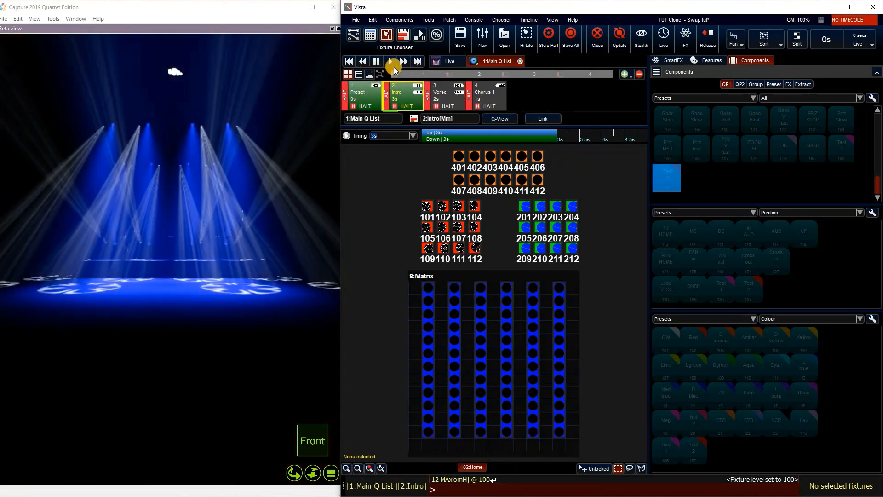
pyautogui.click(402, 62)
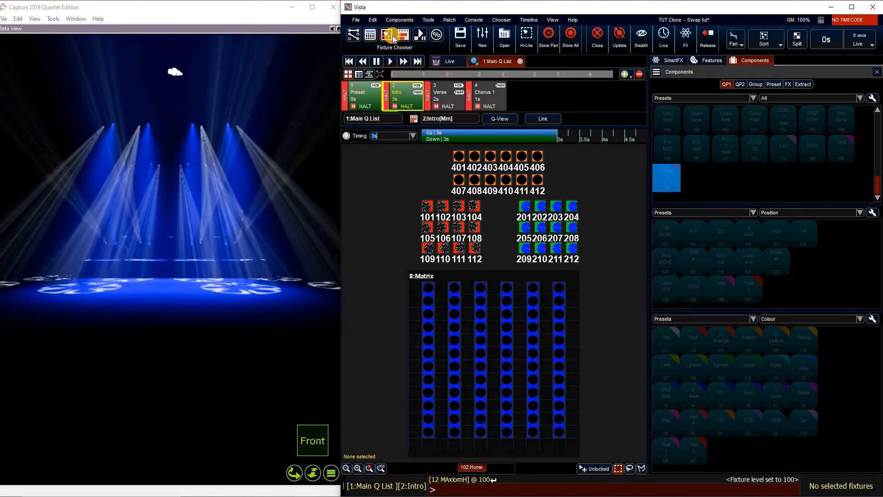
# Step: Examine which presets the Intro cue uses in the timeline and in the fixture output table
pyautogui.click(403, 37)
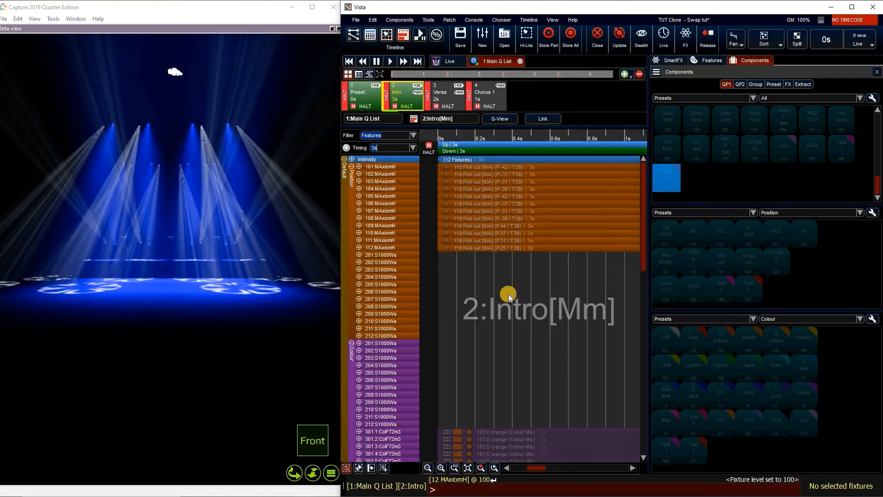
pyautogui.scroll(-10, 542, 315)
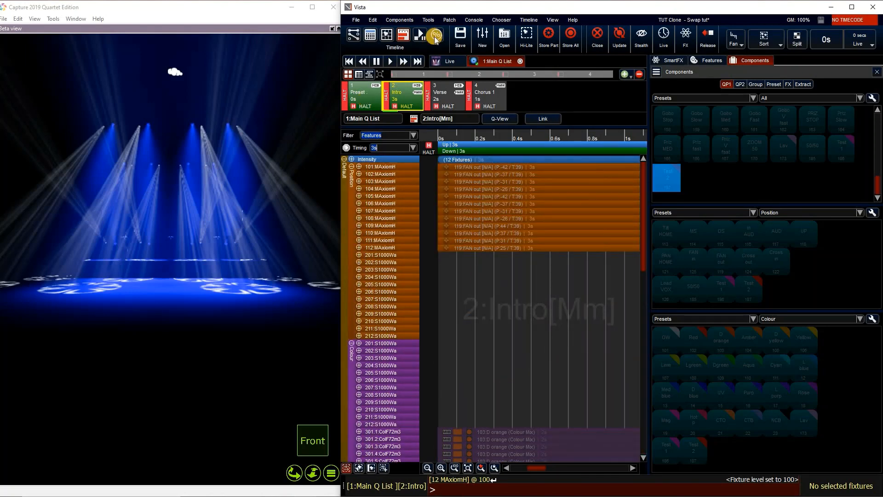
pyautogui.click(437, 35)
pyautogui.scroll(-9, 536, 207)
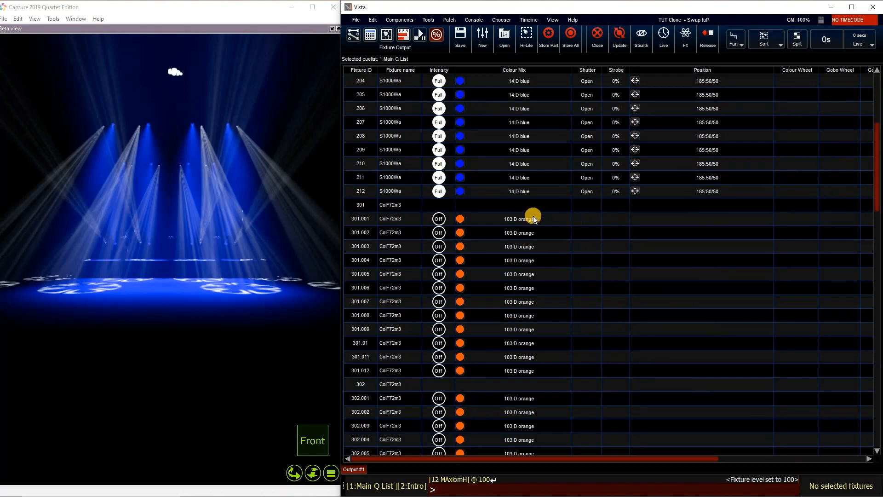
pyautogui.scroll(-10, 547, 294)
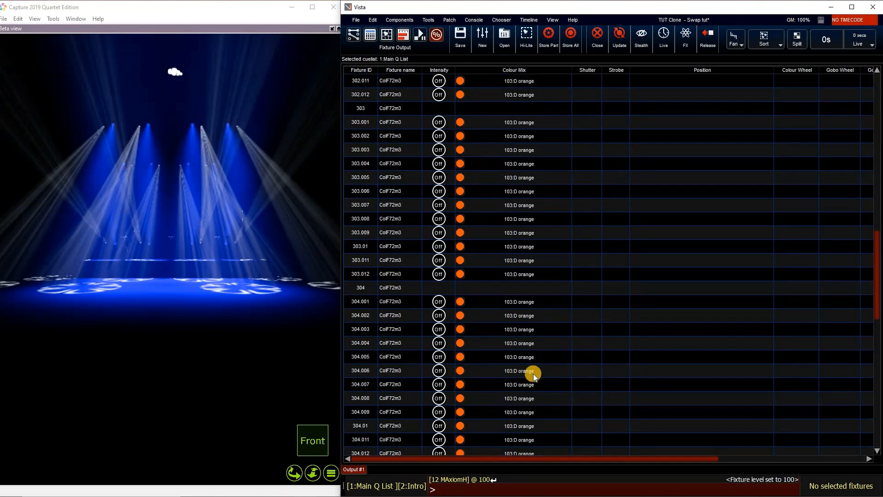
# Step: Return to the fixture chooser and play the Verse and Chorus 1 cues of the Main Q List
pyautogui.scroll(19, 526, 220)
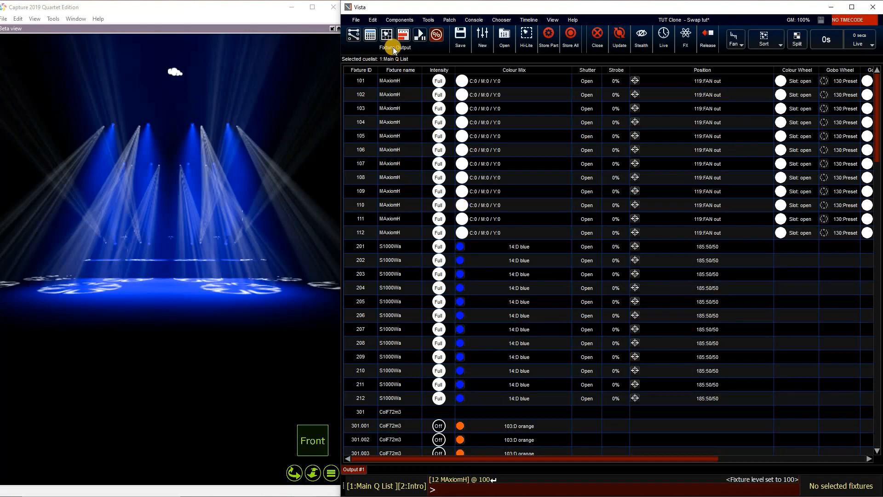
pyautogui.click(386, 35)
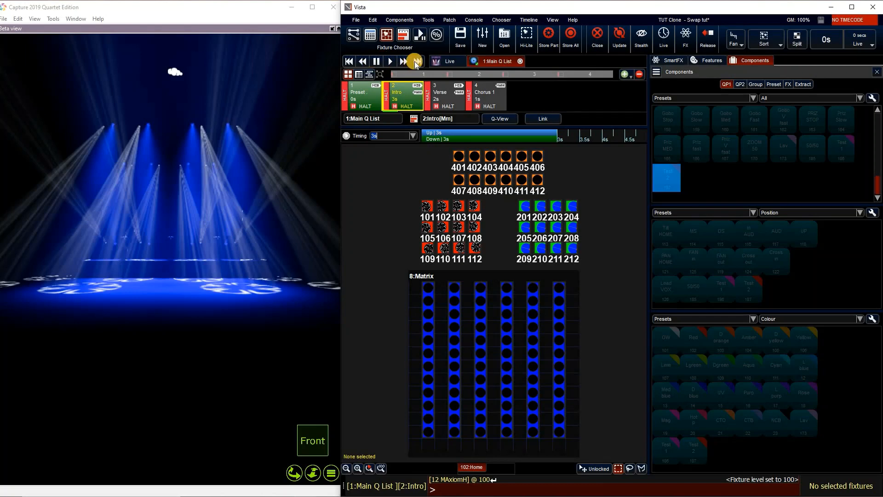
pyautogui.click(388, 60)
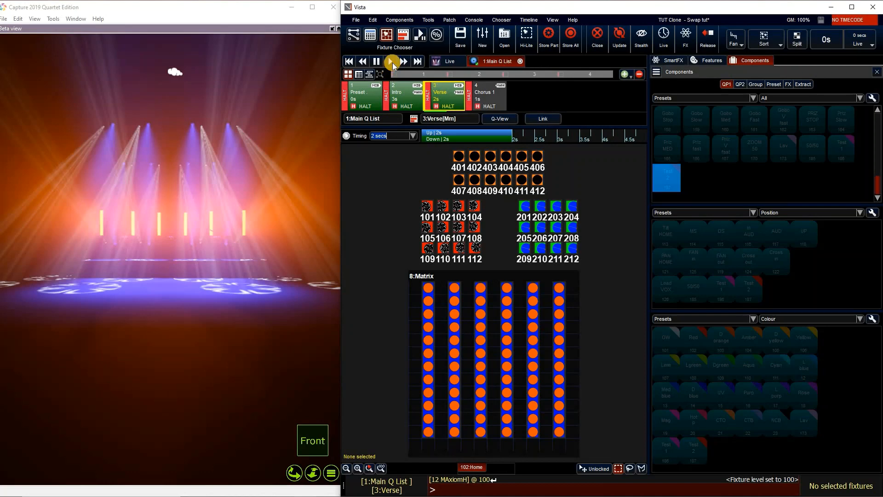
pyautogui.click(391, 62)
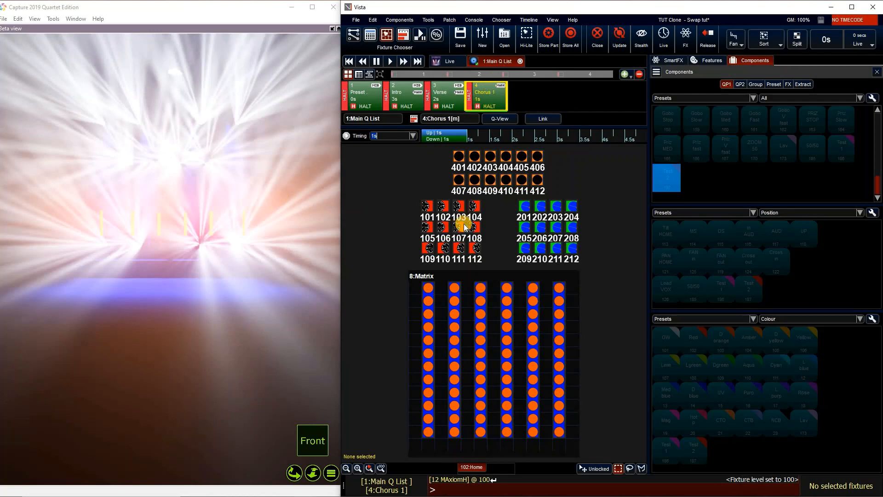
# Step: Show groups instead of all presets among the components and select the Spot Mirror group to examine its selection order
pyautogui.moveTo(485, 253); pyautogui.dragTo(394, 197)
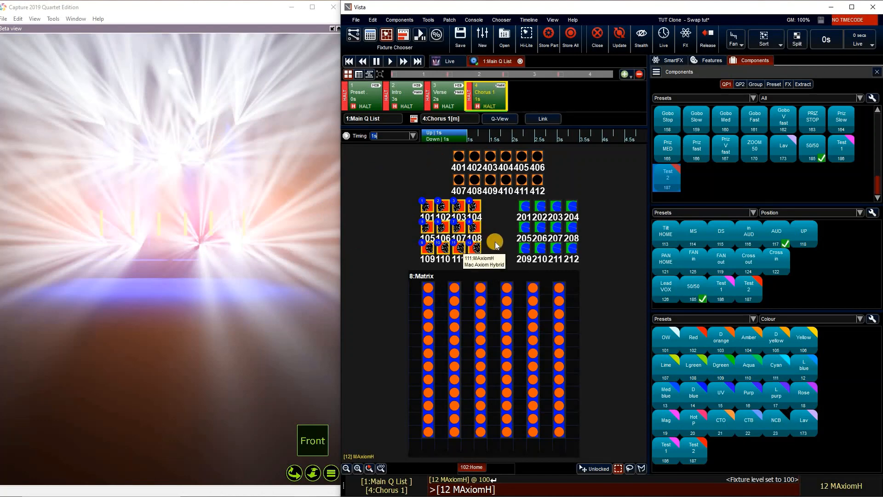
pyautogui.press('Escape')
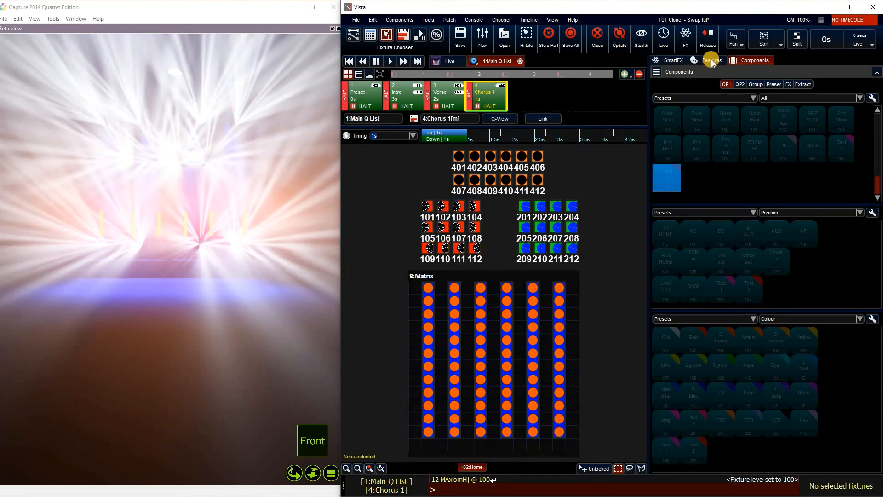
pyautogui.click(692, 97)
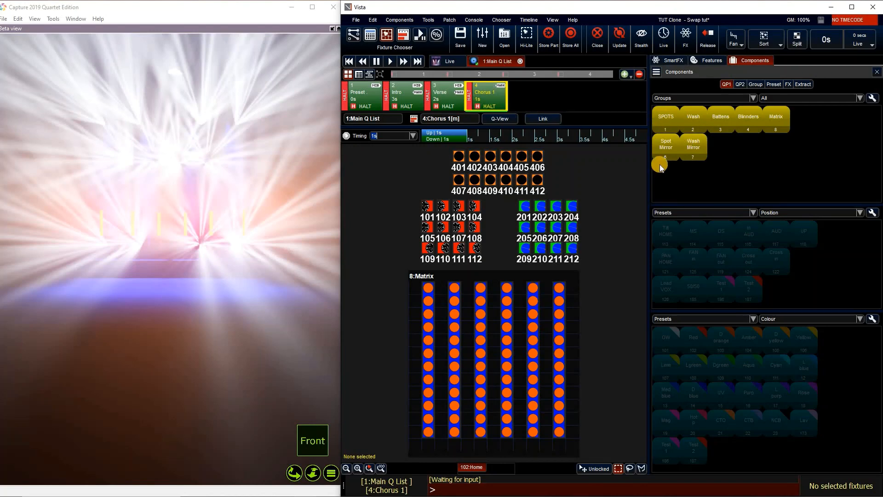
pyautogui.click(670, 147)
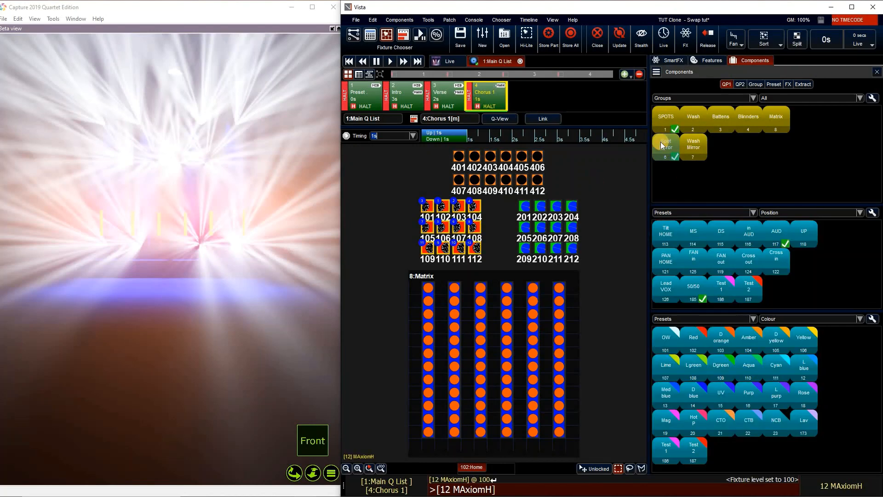
pyautogui.click(368, 468)
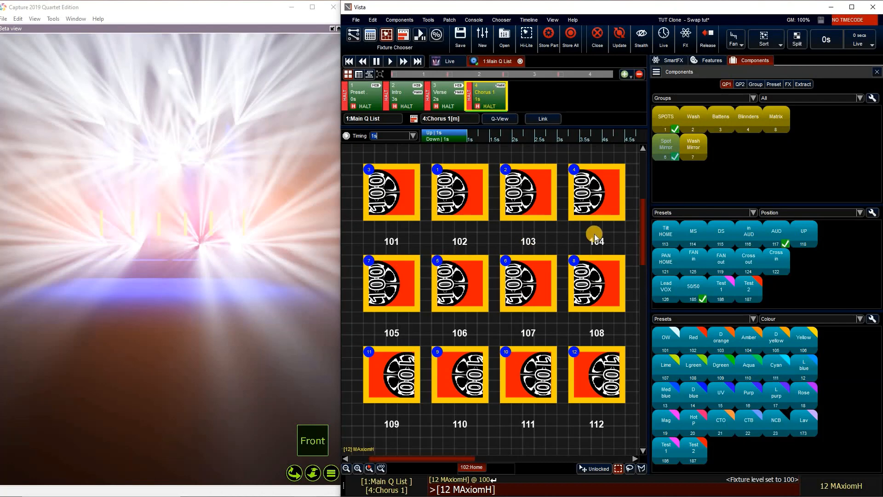
# Step: Select the SPOTS group and step forward and backward through its single fixtures to examine the selection order, finally clearing the selection
pyautogui.click(665, 119)
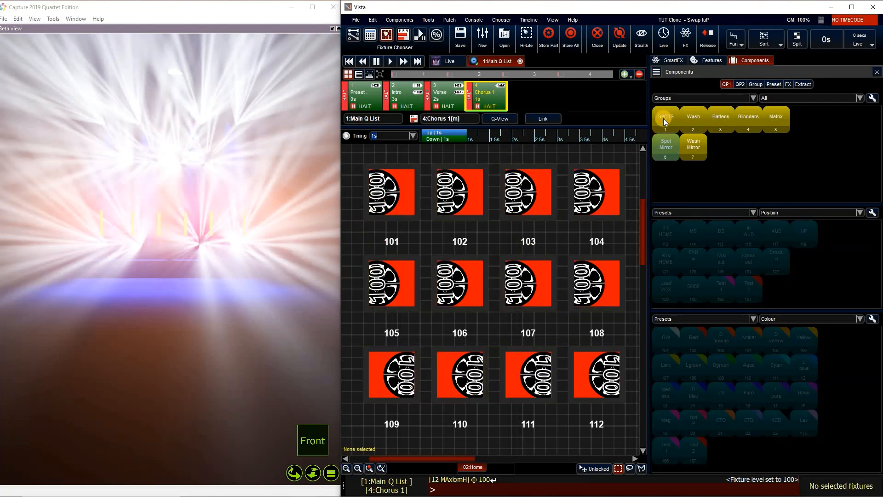
pyautogui.click(665, 118)
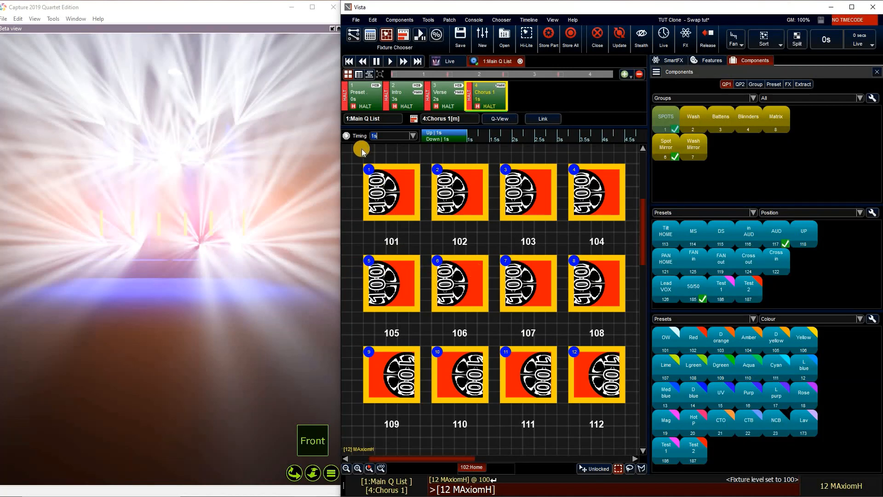
pyautogui.press('Right')
pyautogui.press('Right')
pyautogui.press('Right')
pyautogui.press('Right')
pyautogui.press('Right')
pyautogui.press('Right')
pyautogui.press('Right')
pyautogui.press('Right')
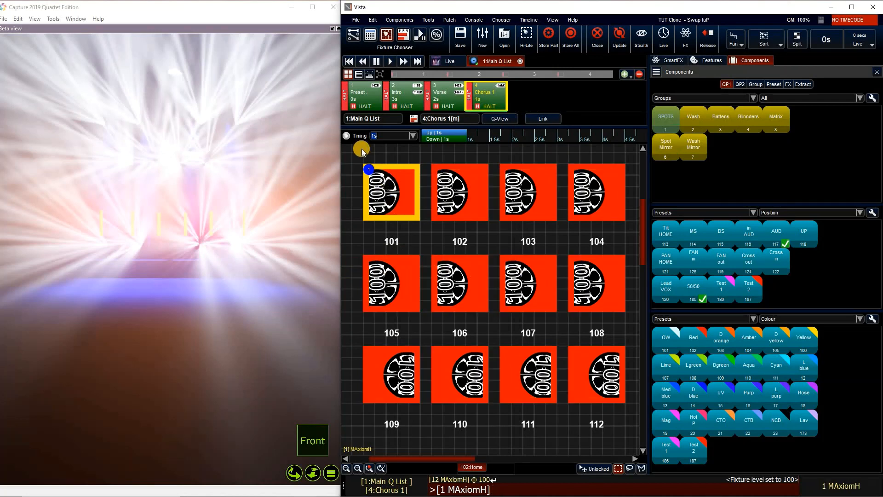
pyautogui.press('Right')
pyautogui.press('Right')
pyautogui.press('Right')
pyautogui.press('Right')
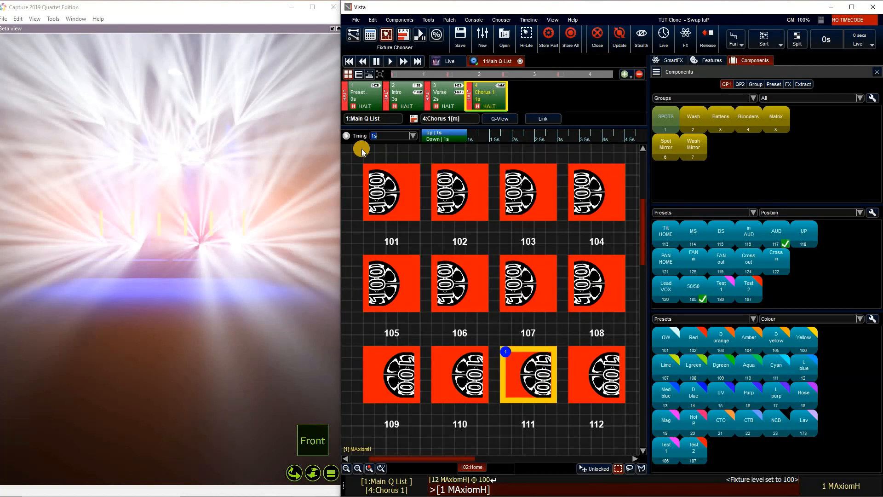
pyautogui.press('Left')
pyautogui.press('Left')
pyautogui.press('Left')
pyautogui.press('Left')
pyautogui.press('Left')
pyautogui.press('Left')
pyautogui.press('Left')
pyautogui.press('Left')
pyautogui.press('Left')
pyautogui.press('Left')
pyautogui.press('Left')
pyautogui.press('Left')
pyautogui.press('Left')
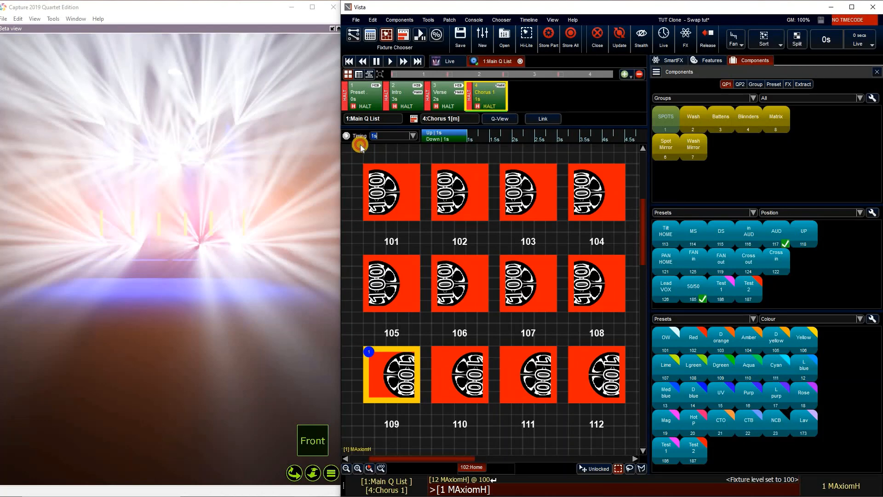
pyautogui.click(369, 193)
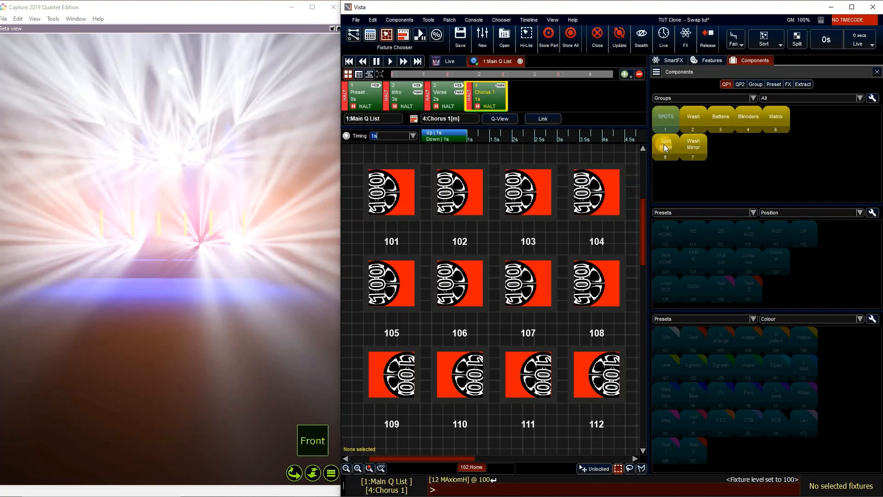
# Step: Create a Position wave effect on the Spot Mirror group in the Chorus 1 cue
pyautogui.click(664, 142)
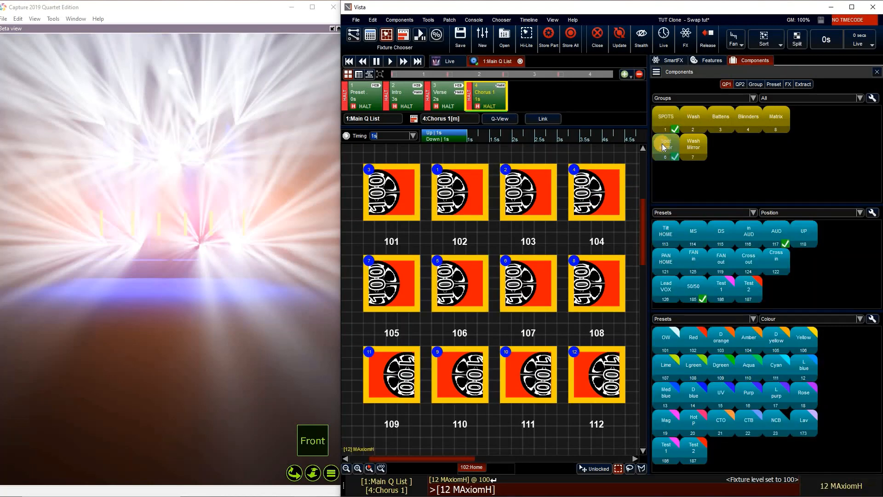
pyautogui.click(672, 60)
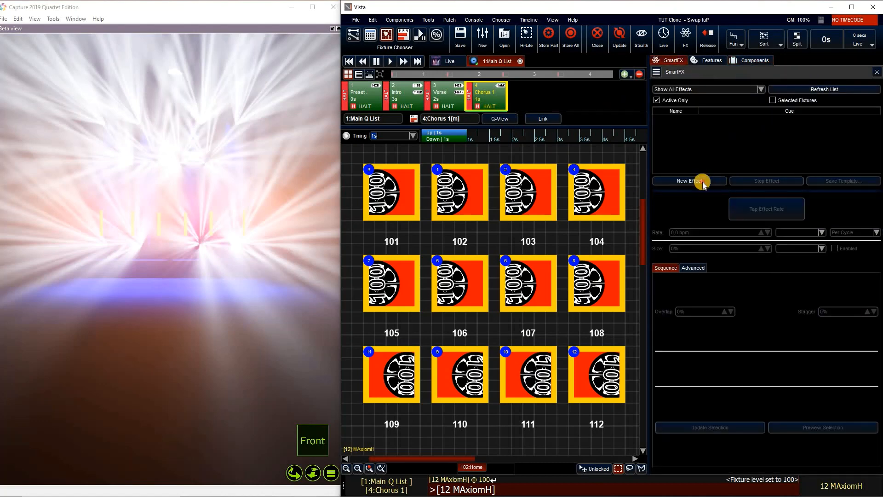
pyautogui.click(702, 182)
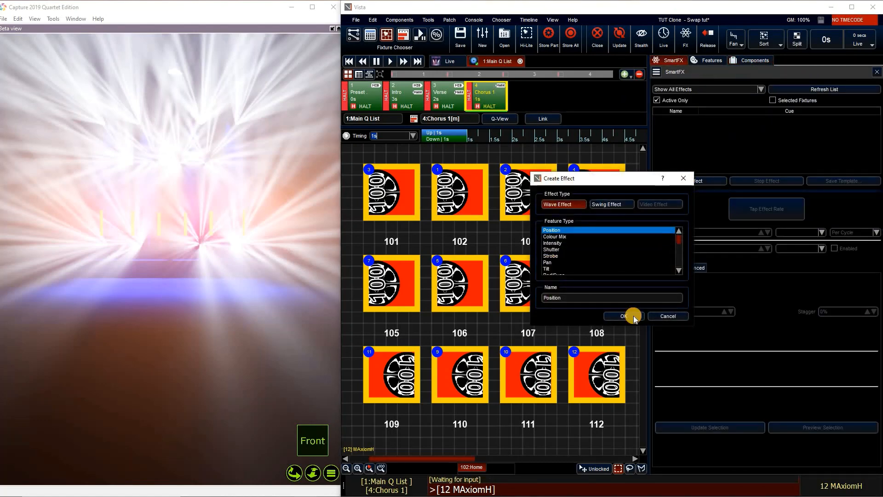
pyautogui.click(623, 316)
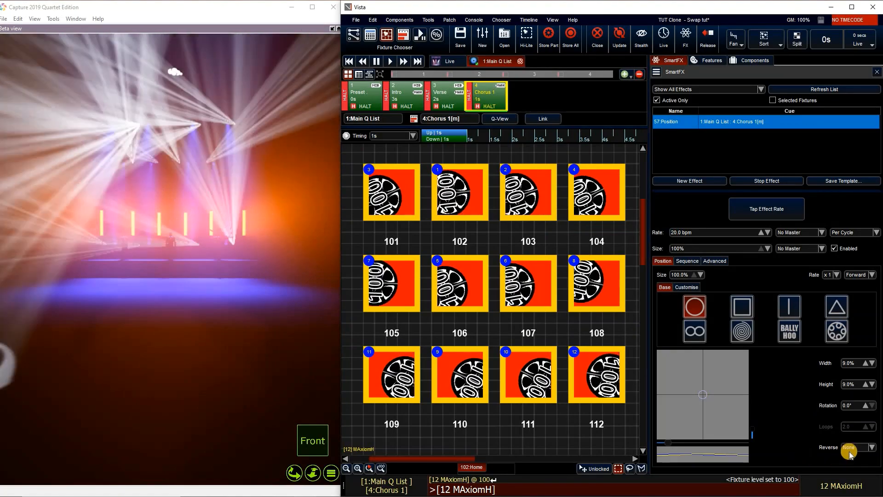
# Step: Reverse the Odds in the circular position effect and set its width and height to 20%
pyautogui.click(850, 452)
pyautogui.click(750, 471)
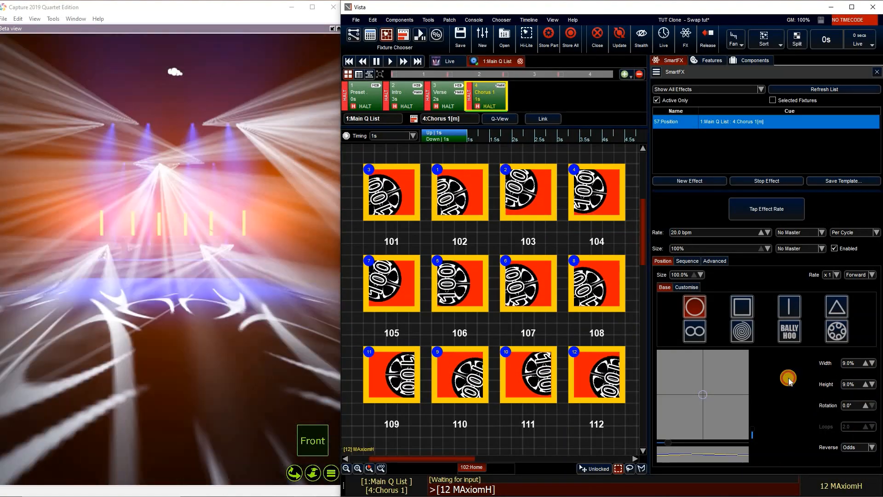
pyautogui.click(788, 381)
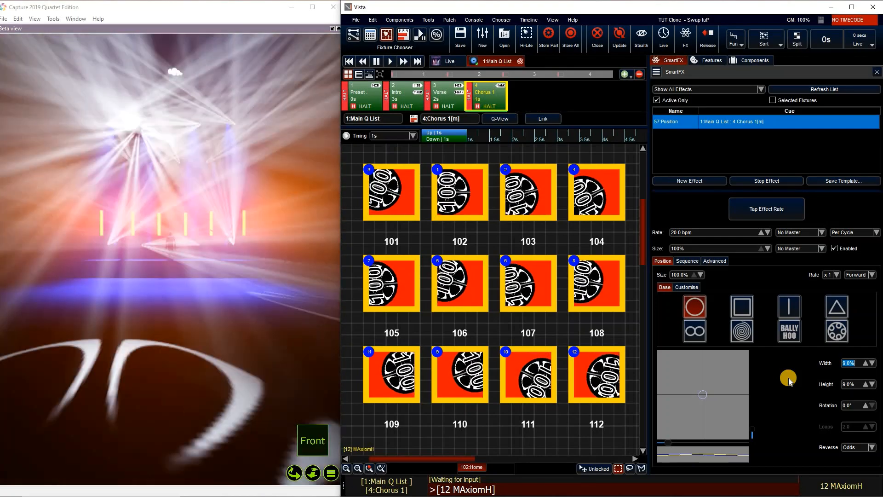
pyautogui.write('20')
pyautogui.click(849, 384)
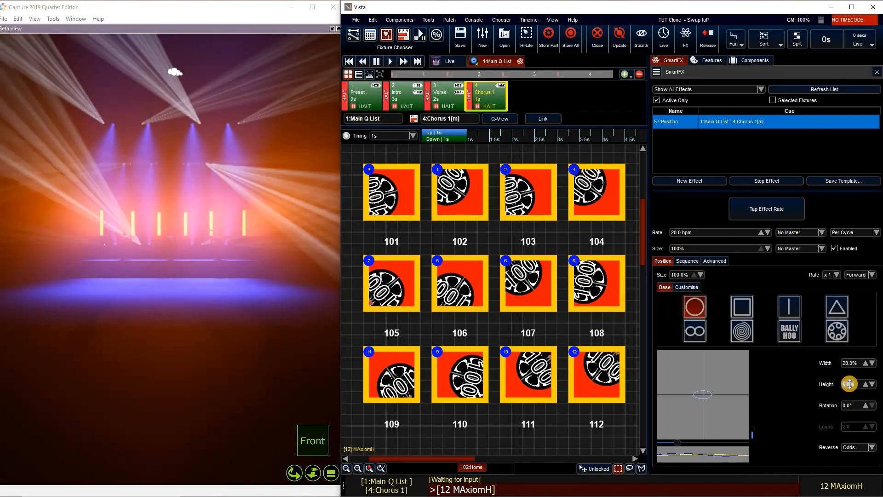
pyautogui.write('20')
pyautogui.press('Return')
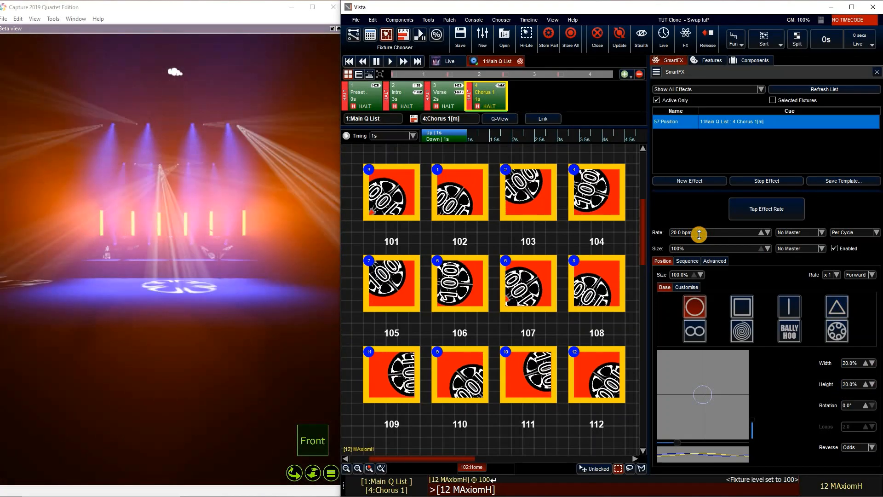
# Step: Set the position effect's rate to 5 bpm and its sequence blocking to 2
pyautogui.click(699, 234)
pyautogui.write('12')
pyautogui.press('Return')
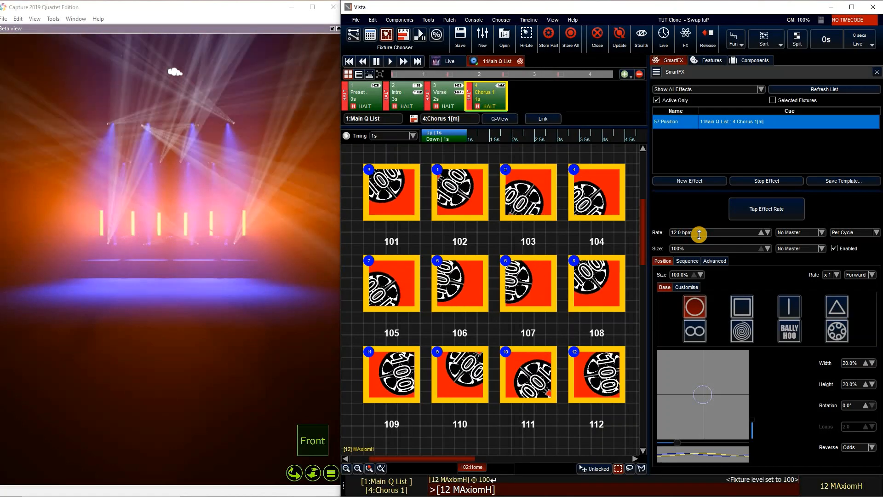
pyautogui.click(695, 232)
pyautogui.write('5')
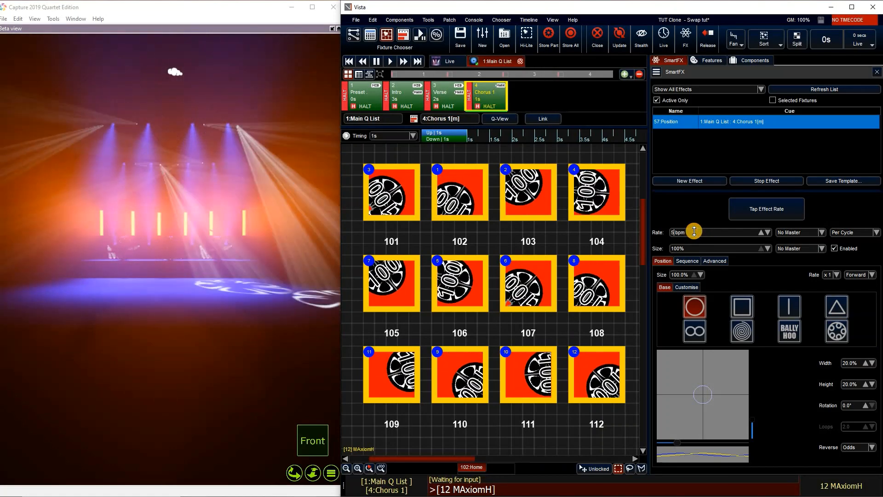
pyautogui.press('Return')
pyautogui.click(685, 260)
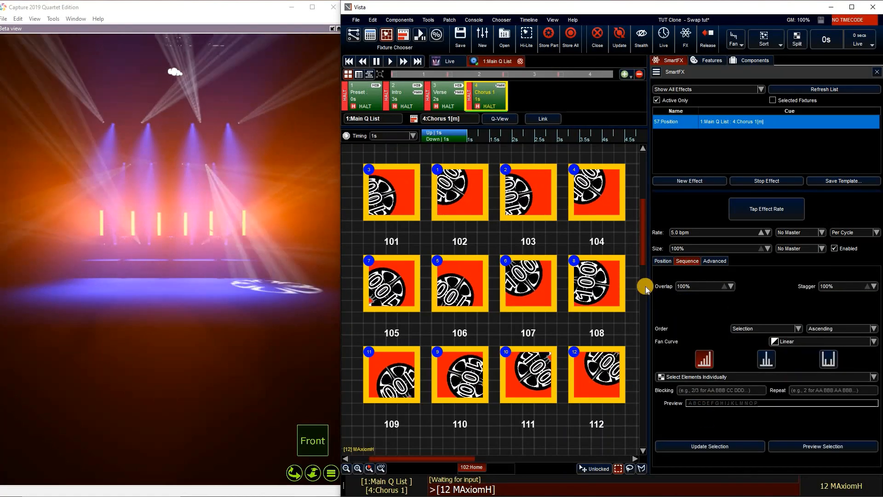
pyautogui.write('2')
pyautogui.press('Return')
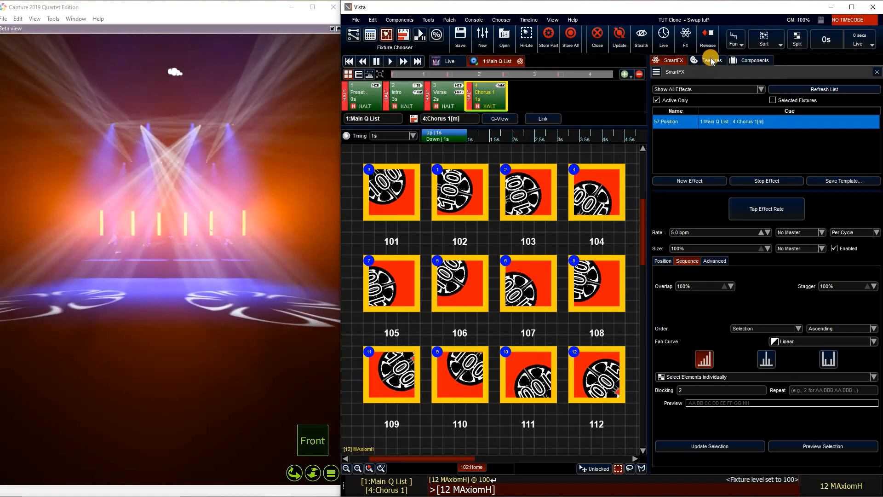
# Step: Check the Spot Mirror group's number and store the position effect as a template named "Sym O - G6" in the Show library
pyautogui.click(711, 59)
pyautogui.click(754, 60)
pyautogui.click(669, 154)
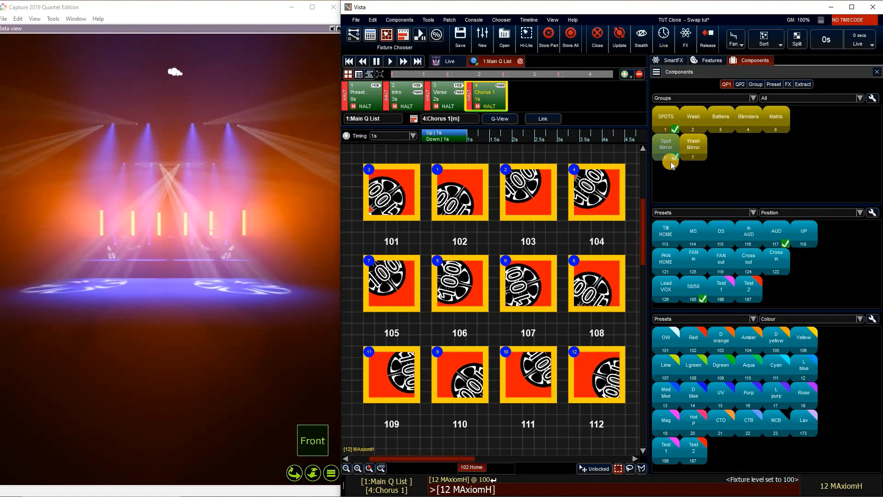
pyautogui.click(676, 60)
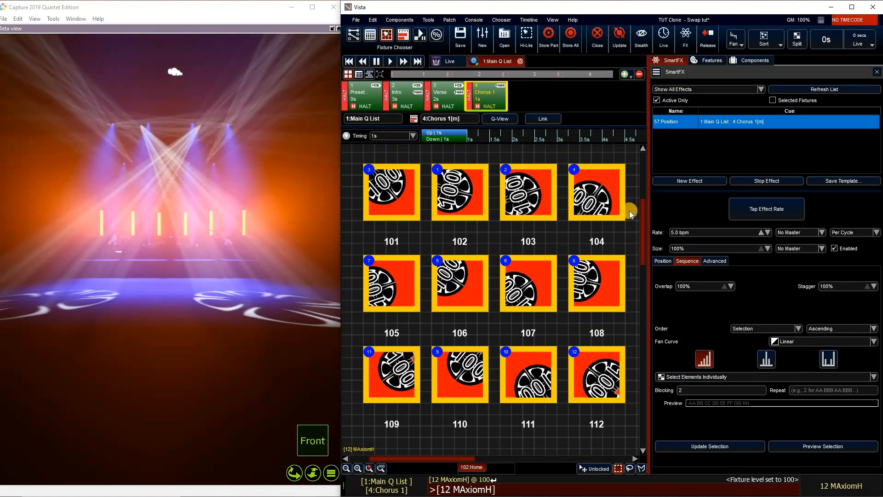
pyautogui.hotkey('ctrl', 's')
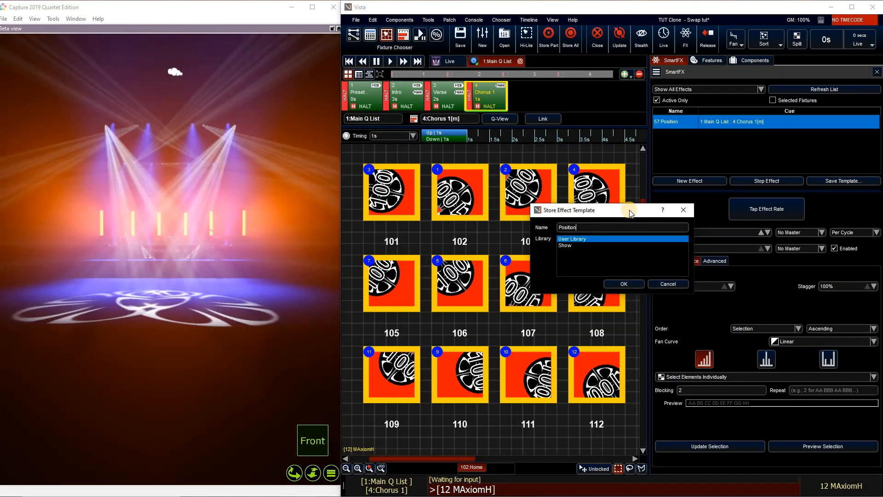
pyautogui.click(564, 249)
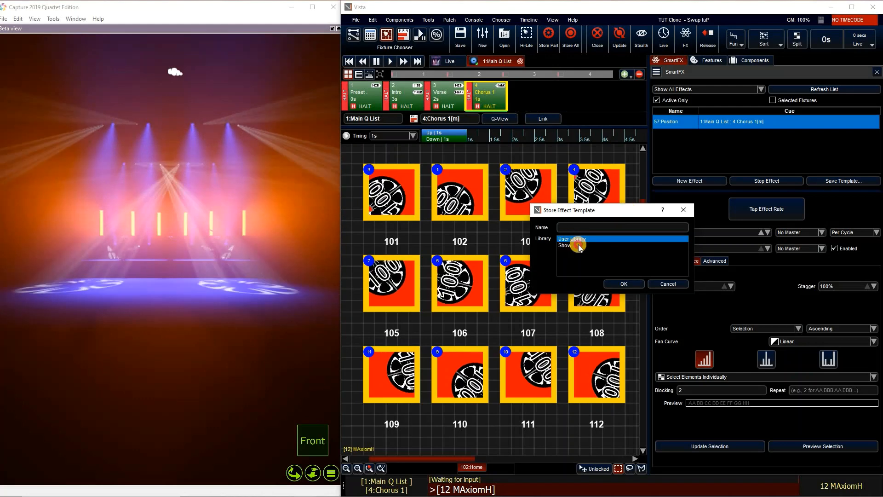
pyautogui.click(576, 226)
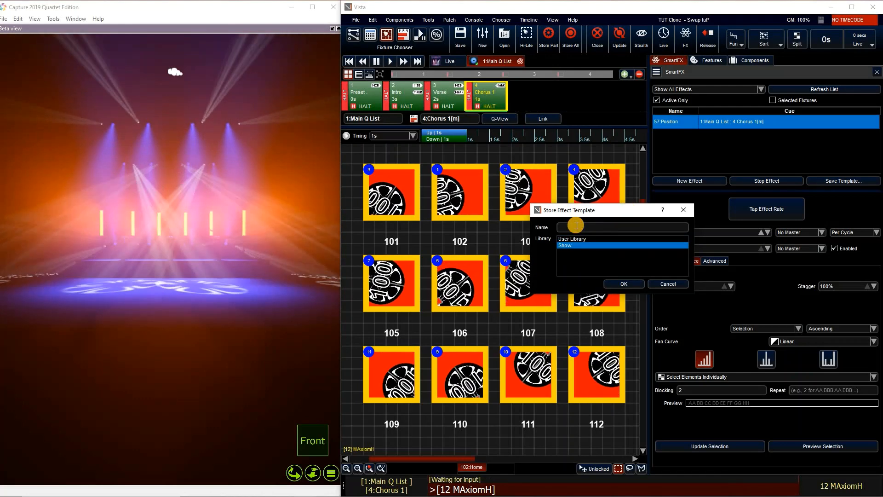
pyautogui.write('Sym O')
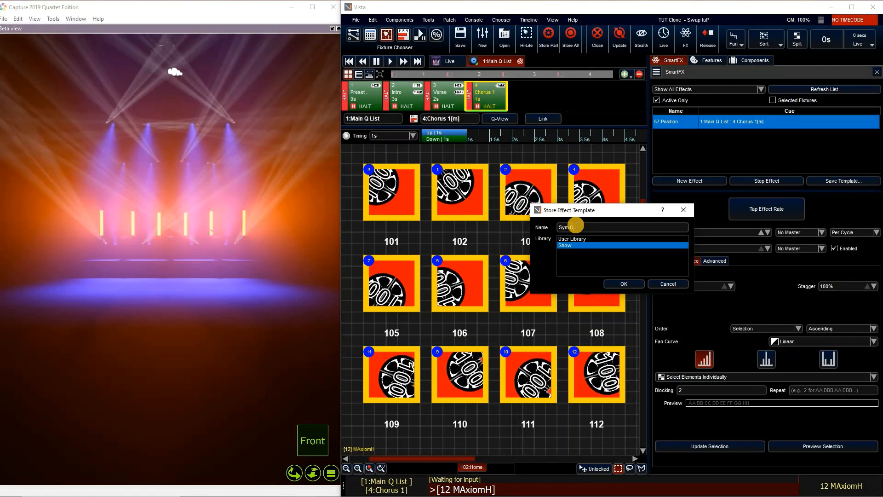
pyautogui.write(' - G6')
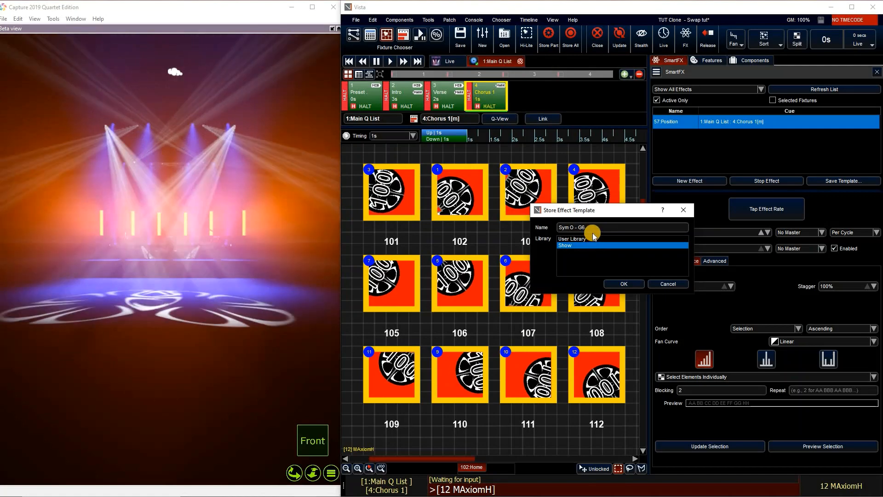
pyautogui.click(629, 284)
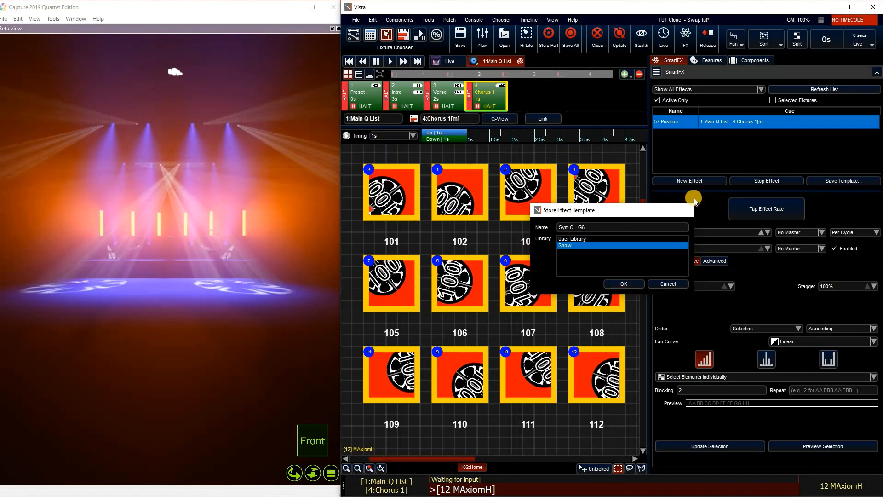
# Step: Apply the stored "Sym O - G6" position effect template to the Chorus 1 cue and check it in the active effects
pyautogui.click(760, 63)
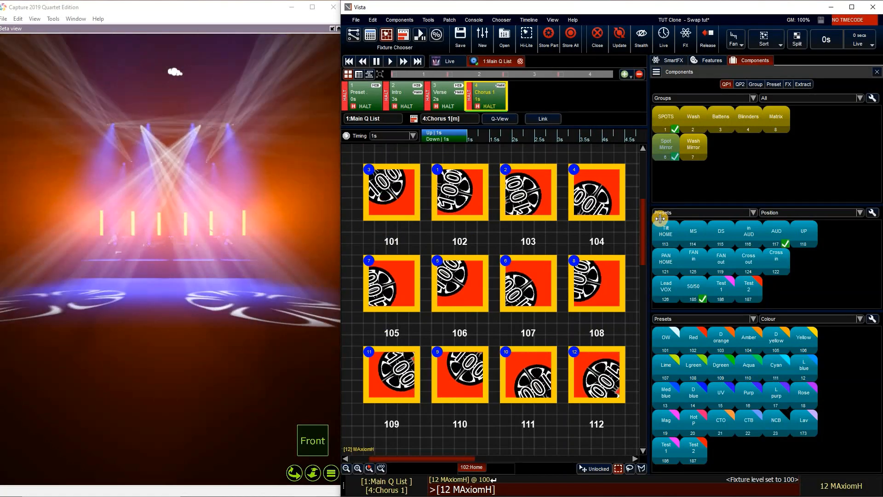
pyautogui.click(787, 85)
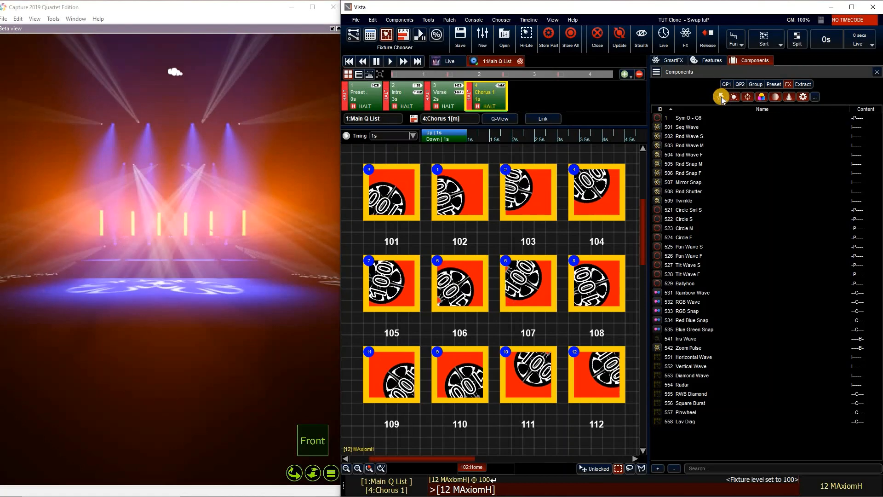
pyautogui.click(749, 97)
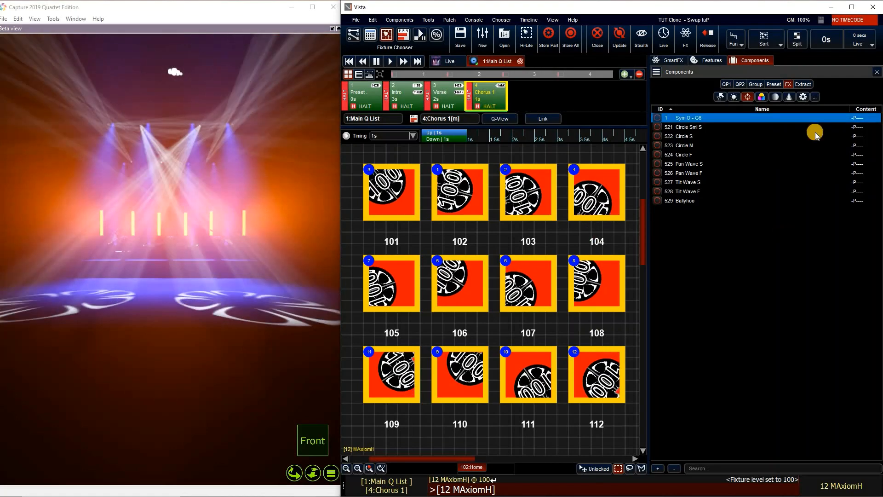
pyautogui.click(669, 62)
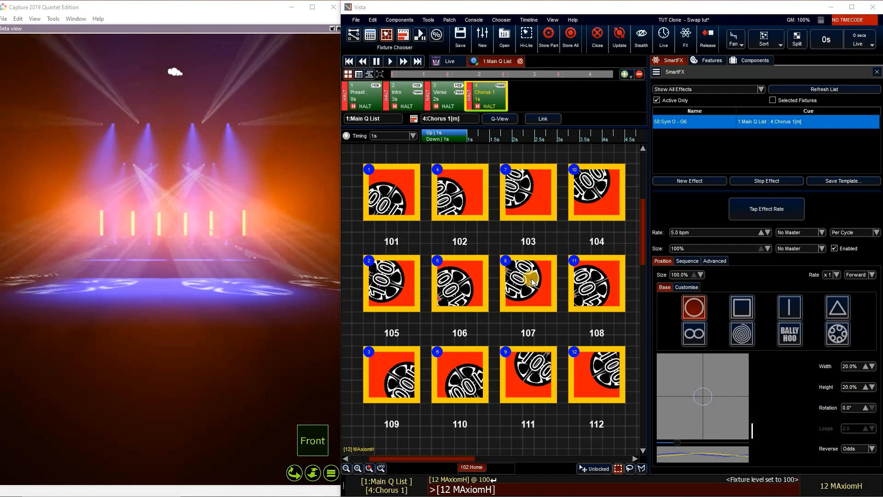
# Step: Create an Intensity wave effect on the 8:Matrix fixtures in the Chorus 1 cue
pyautogui.click(380, 469)
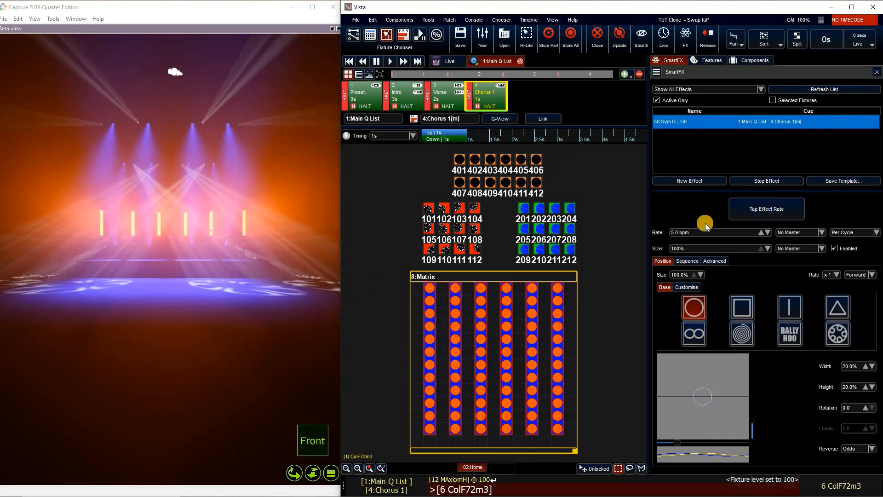
pyautogui.click(689, 180)
pyautogui.click(636, 299)
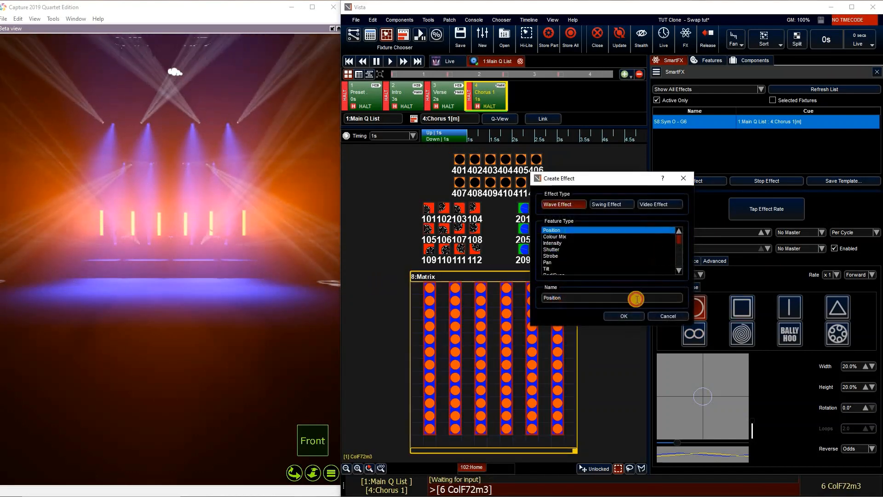
pyautogui.click(622, 314)
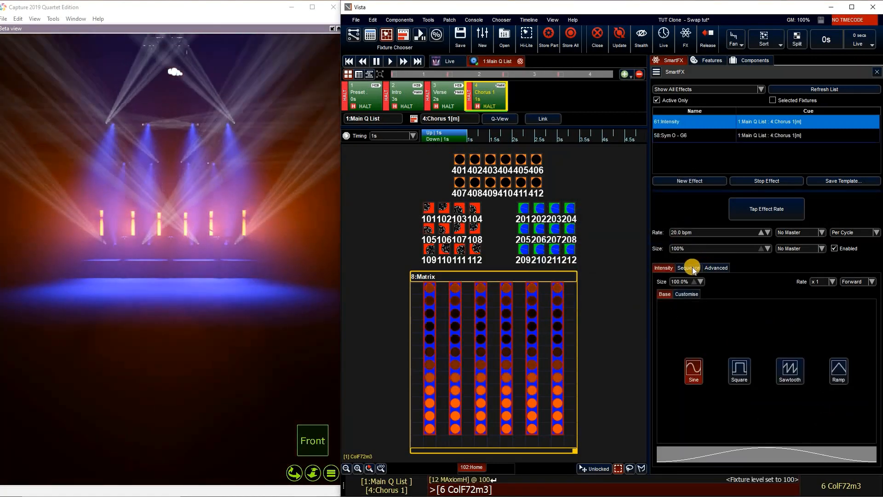
# Step: Set the matrix intensity effect's sequence overlap to 50% and choose the diamond pattern
pyautogui.click(692, 266)
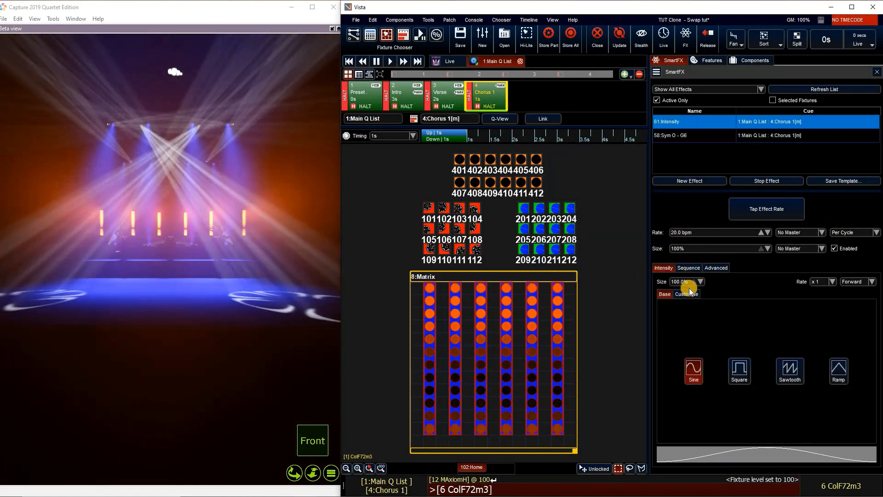
pyautogui.doubleClick(702, 278)
pyautogui.write('50')
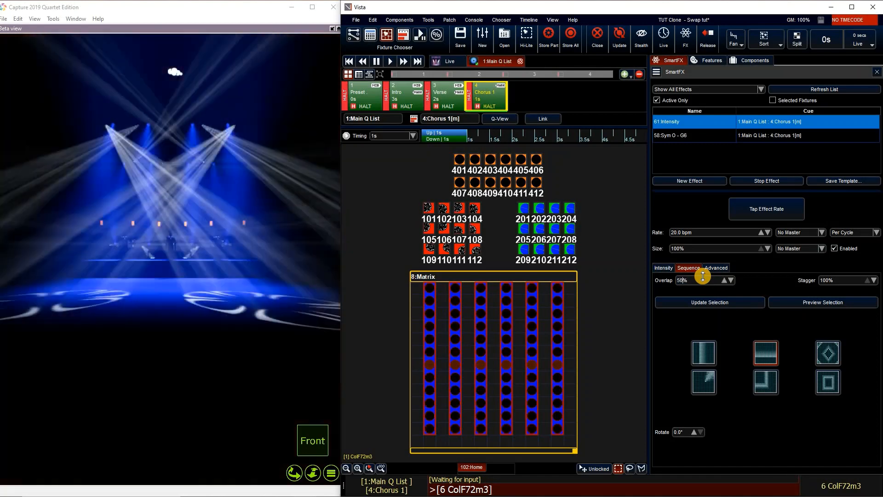
pyautogui.press('Return')
pyautogui.click(830, 354)
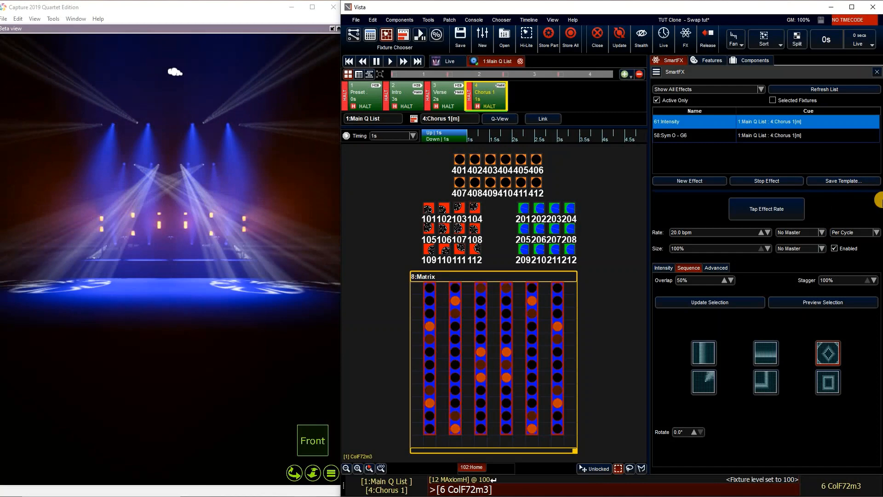
# Step: Store the matrix intensity effect as a template named "Diamond - M8" in the Show library
pyautogui.click(865, 181)
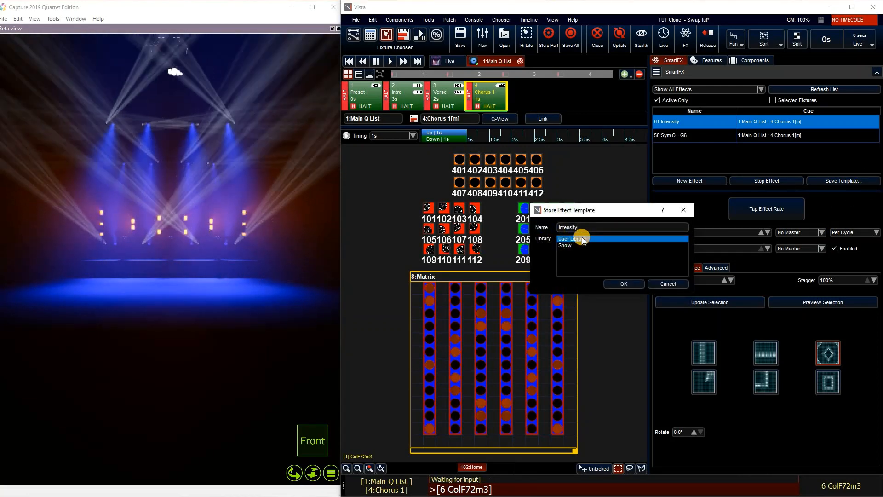
pyautogui.click(579, 246)
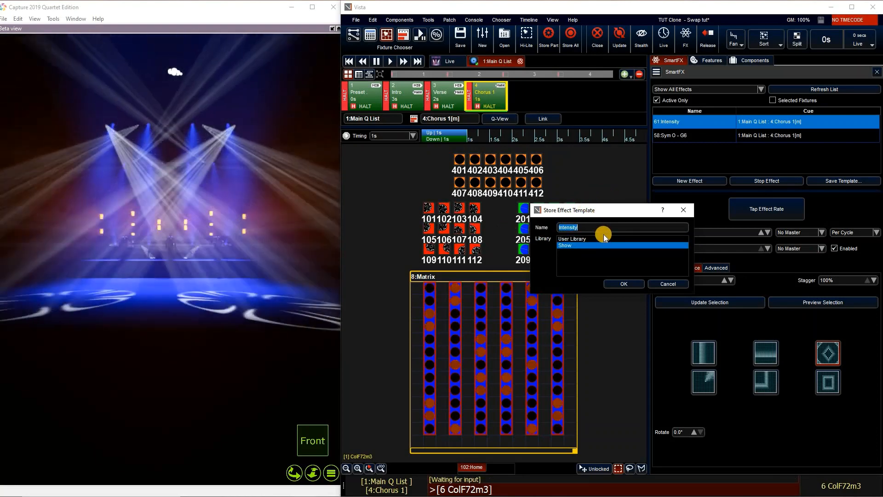
pyautogui.press('BackSpace')
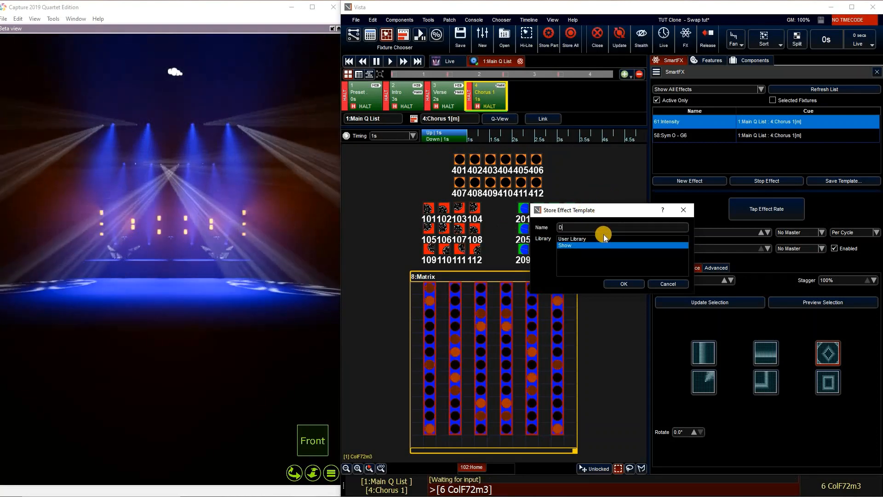
pyautogui.write('Diamond ')
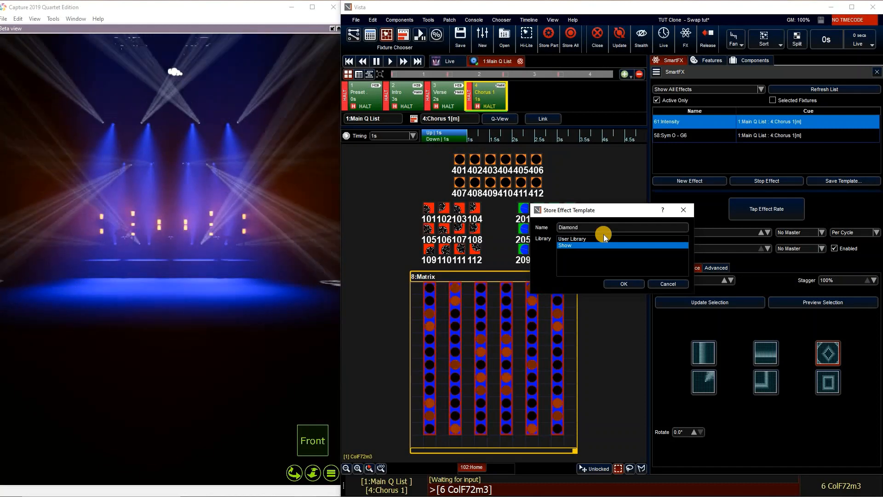
pyautogui.write('-')
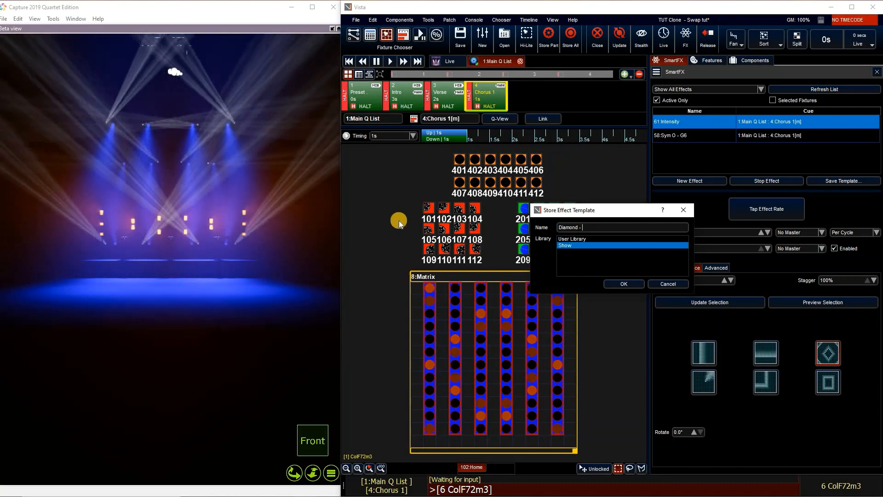
pyautogui.write('M8')
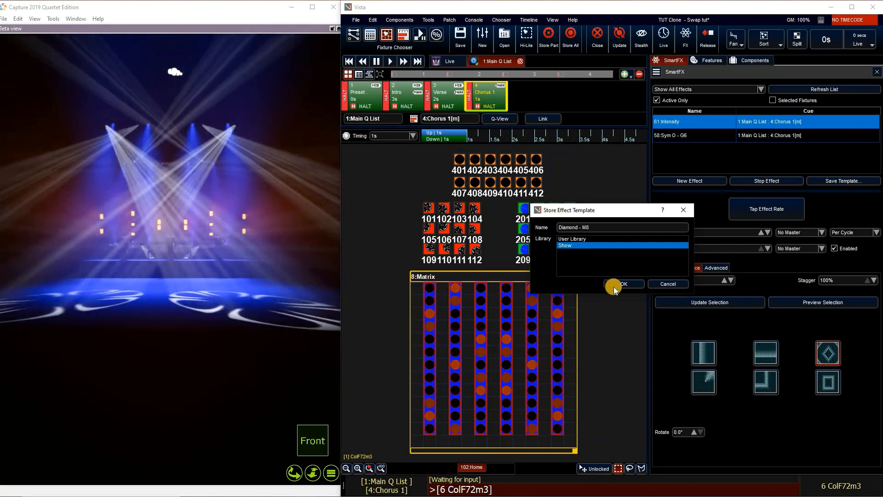
pyautogui.click(618, 283)
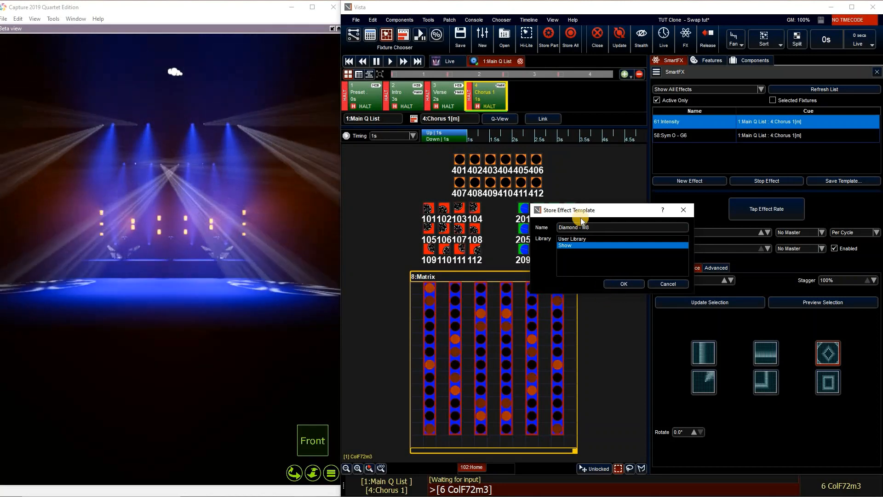
# Step: Apply the stored "Diamond - M8" intensity effect template to the Chorus 1 cue and check it in the active effects
pyautogui.click(746, 60)
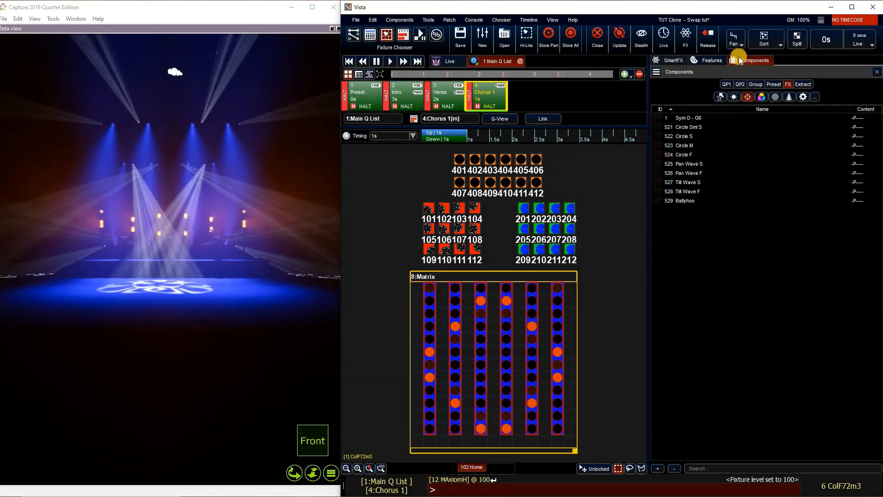
pyautogui.click(747, 97)
pyautogui.click(733, 97)
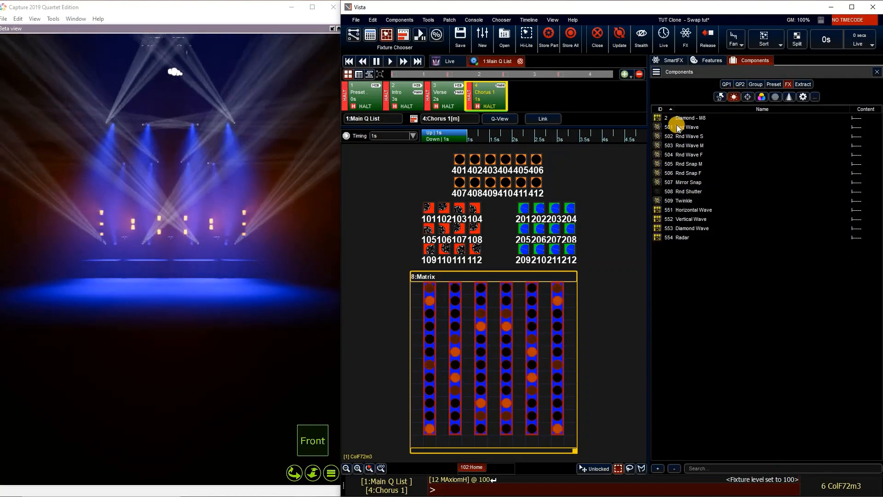
pyautogui.click(702, 119)
pyautogui.click(676, 60)
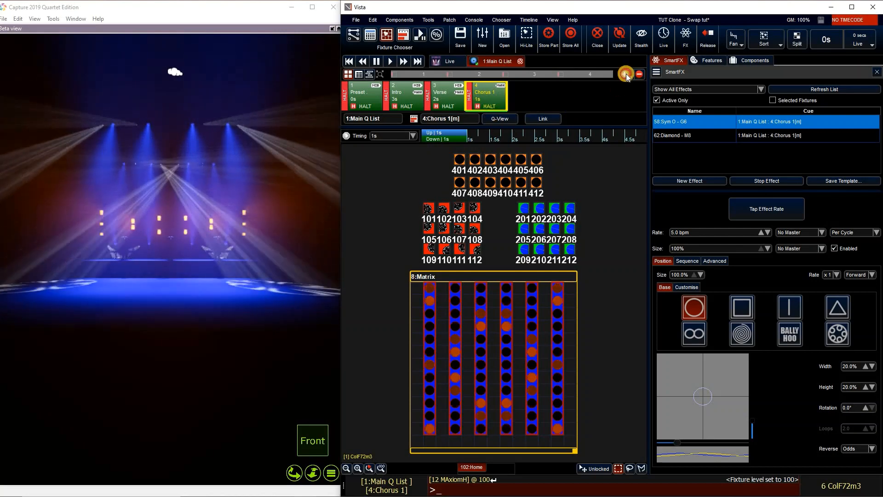
# Step: Add a cue named "Blinders" with its effects stopped and the spots, washes and matrix set to 0% intensity
pyautogui.click(624, 75)
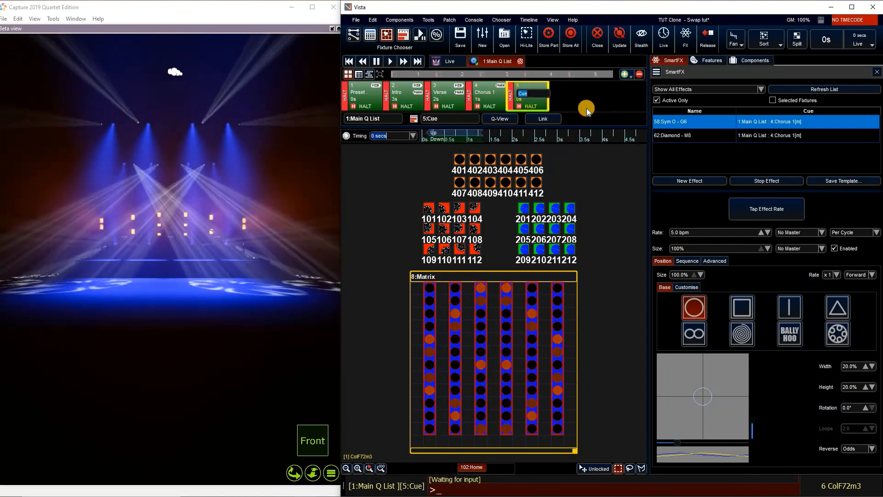
pyautogui.write('Blinders')
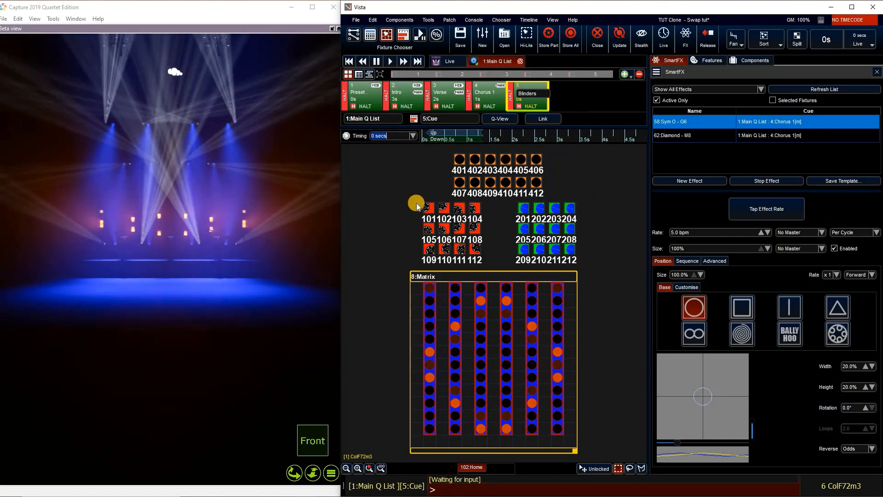
pyautogui.moveTo(397, 201); pyautogui.dragTo(590, 448)
pyautogui.click(766, 180)
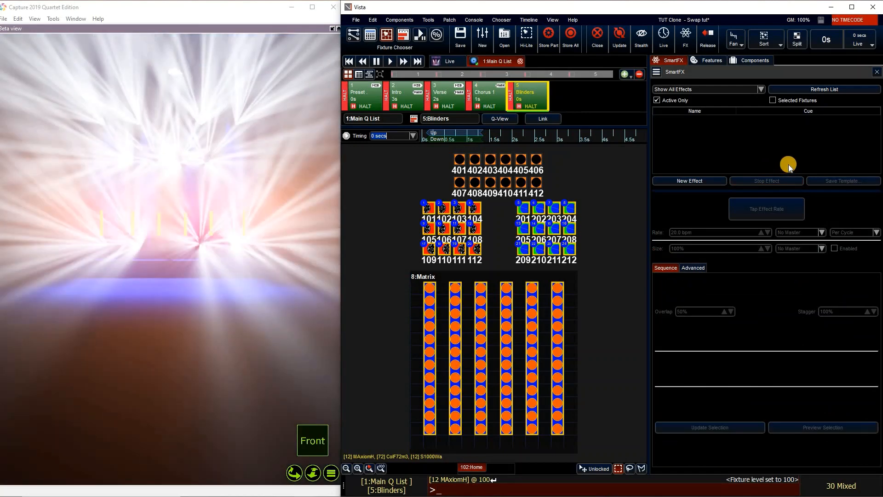
pyautogui.press('Return')
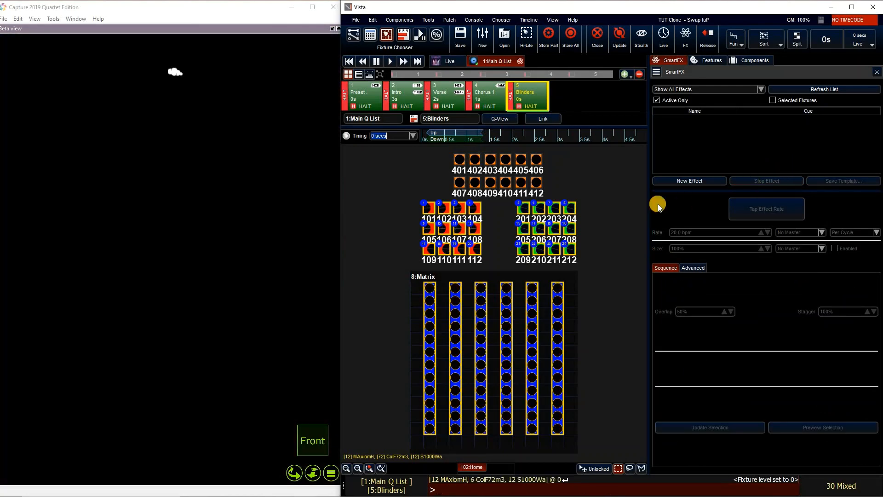
# Step: Set fixtures 401 to 412 to 100% intensity in the Blinders cue
pyautogui.moveTo(434, 149); pyautogui.dragTo(552, 187)
pyautogui.write('@100')
pyautogui.press('Return')
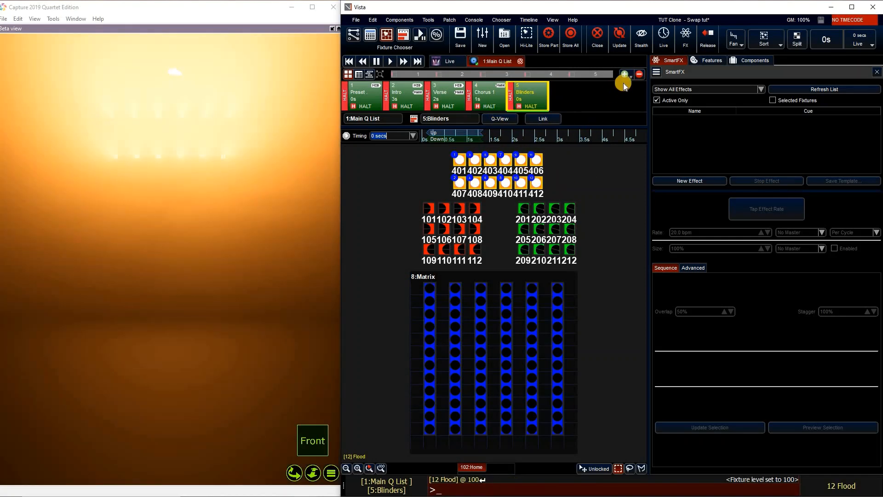
# Step: Copy the Verse cue to the end of the cue list as cue 6 and play it
pyautogui.click(448, 99)
pyautogui.click(449, 111)
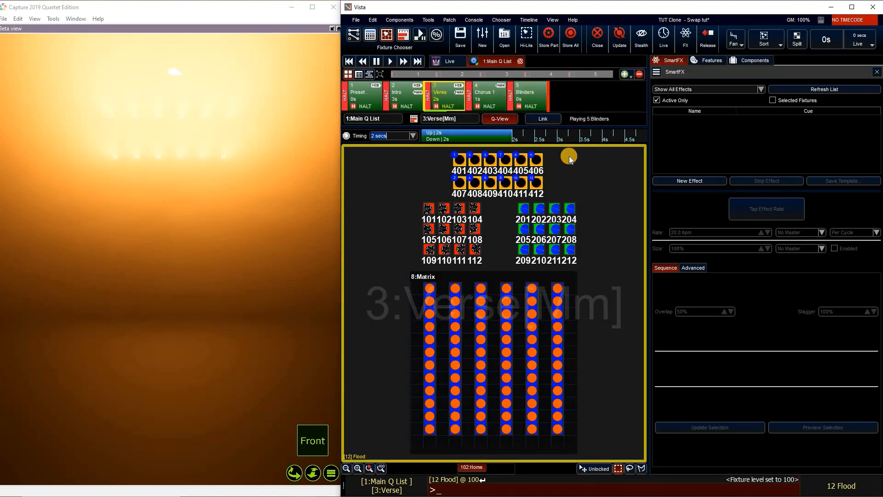
pyautogui.hotkey('ctrl', 'v')
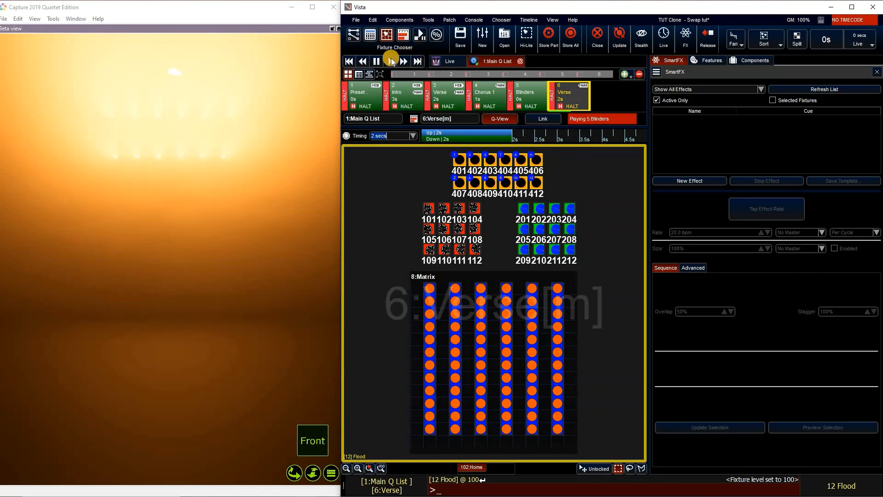
pyautogui.click(390, 61)
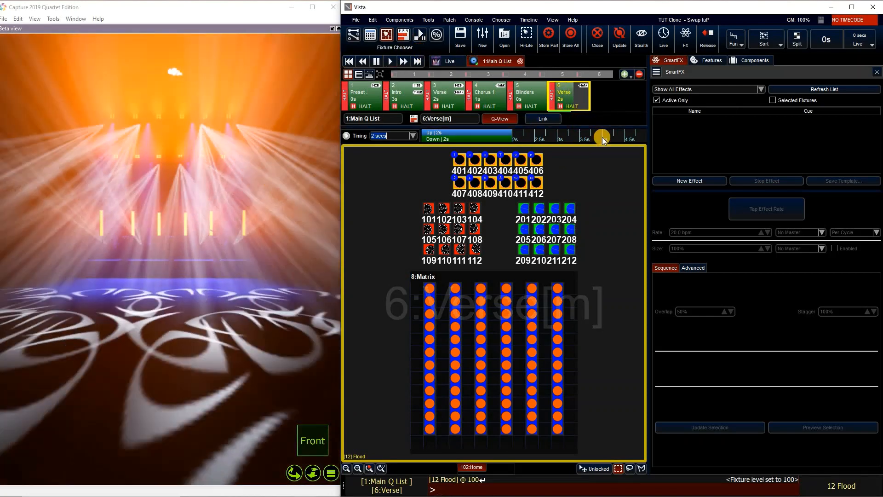
# Step: Disable move in black for the copied Verse cue, removing its existing mark
pyautogui.press('shift')
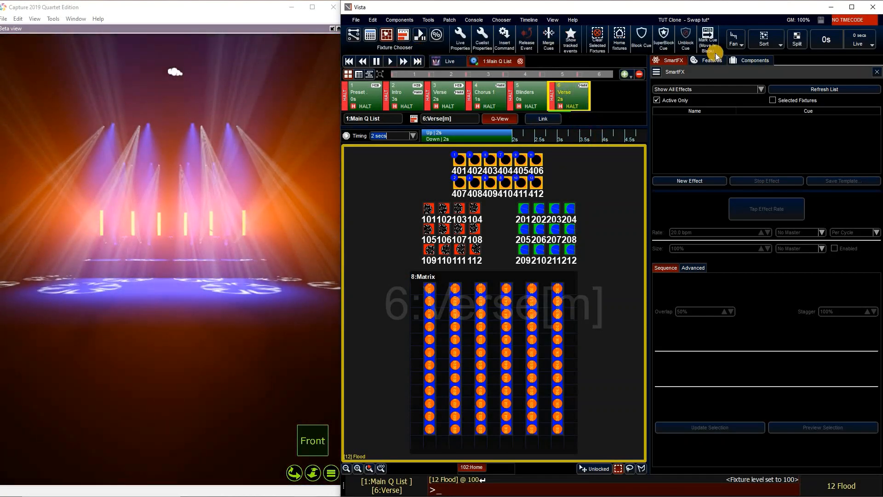
pyautogui.click(713, 51)
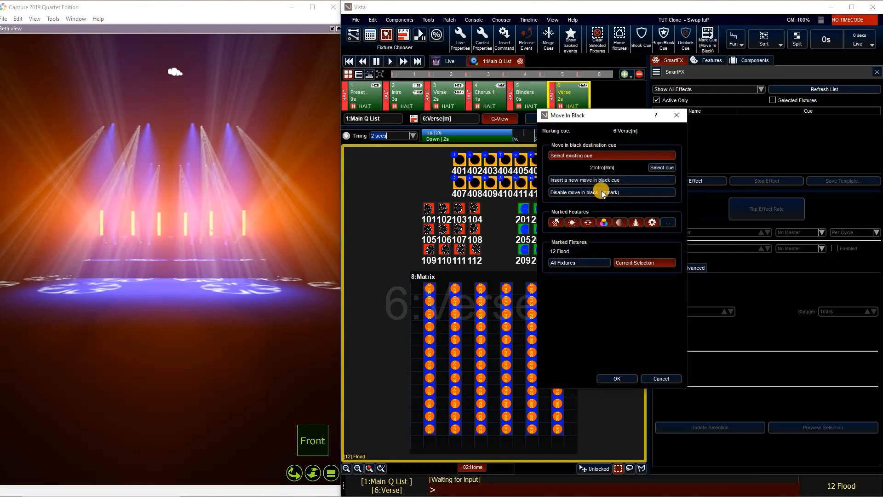
pyautogui.click(570, 102)
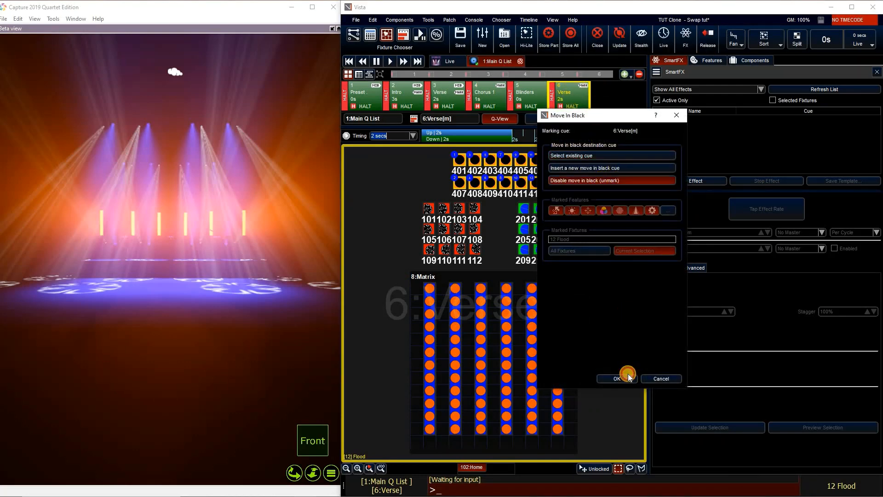
pyautogui.press('Return')
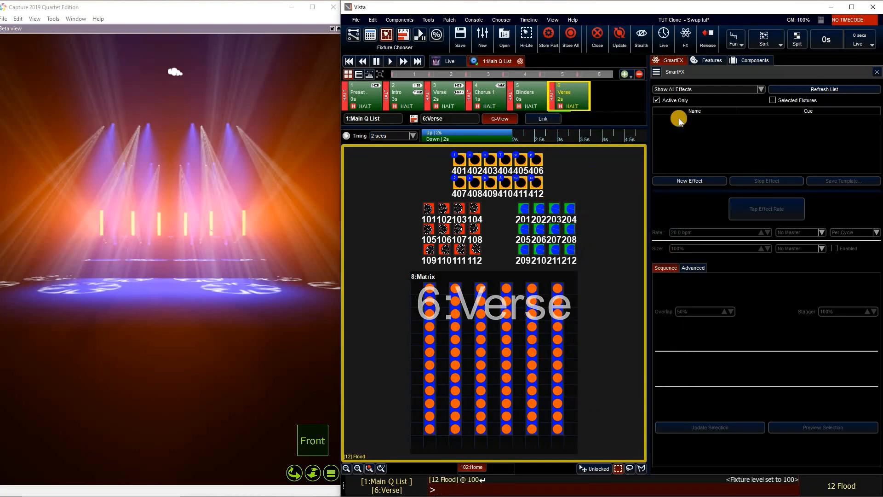
# Step: Mark the copied Verse cue to move in black in the existing cue 5:Blinders
pyautogui.press('shift')
pyautogui.click(706, 51)
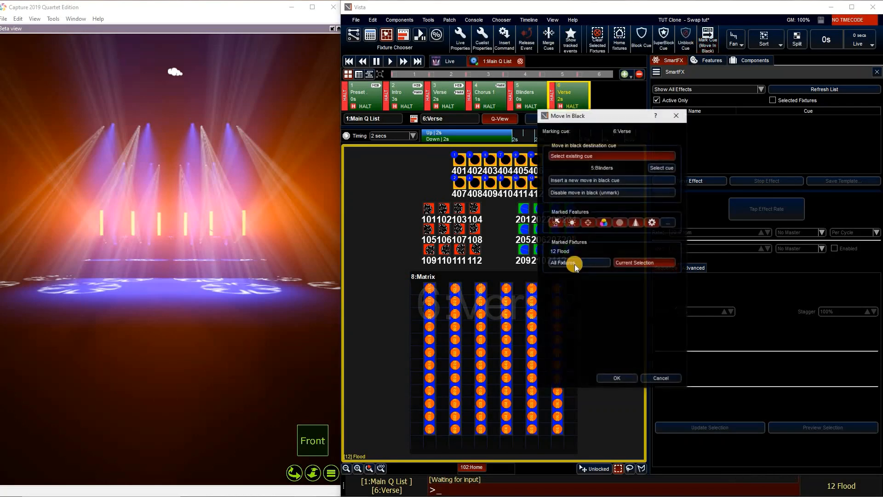
pyautogui.click(617, 379)
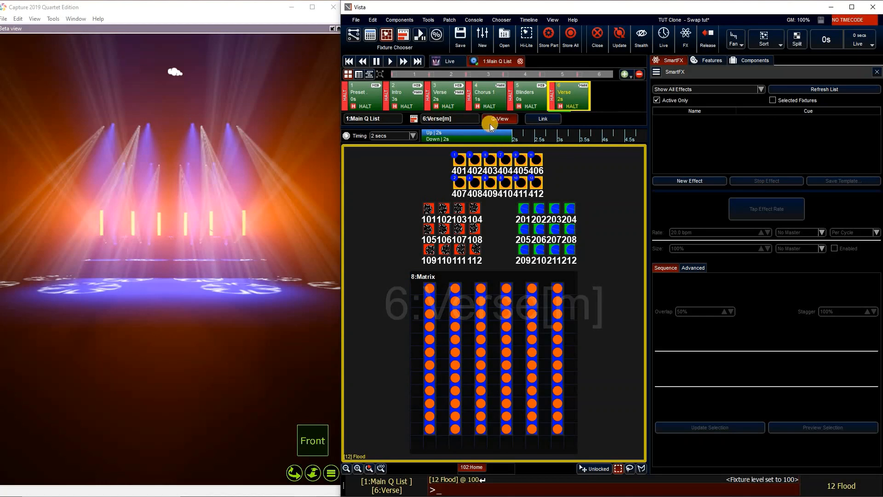
# Step: Copy the Preset cue to the end of the cue list and set the copy's fade time to 5 seconds
pyautogui.click(356, 101)
pyautogui.hotkey('ctrl', 'c')
pyautogui.hotkey('ctrl', 'v')
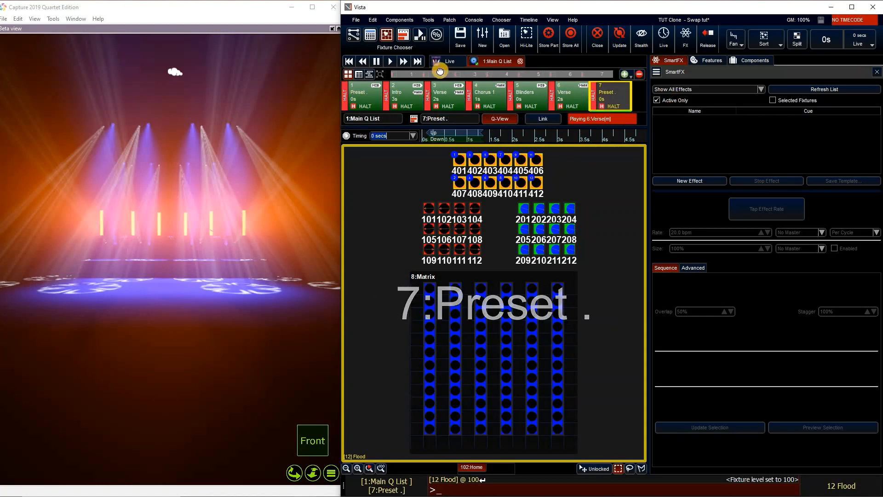
pyautogui.click(603, 102)
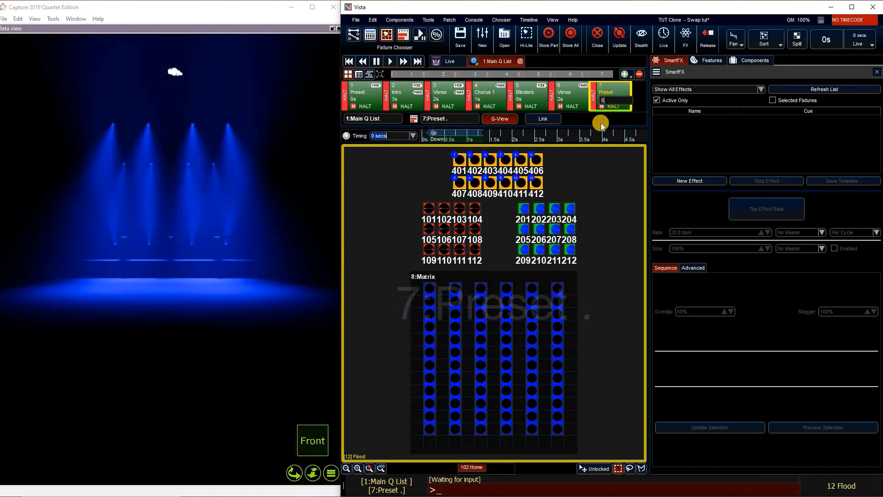
pyautogui.write('5')
pyautogui.press('Return')
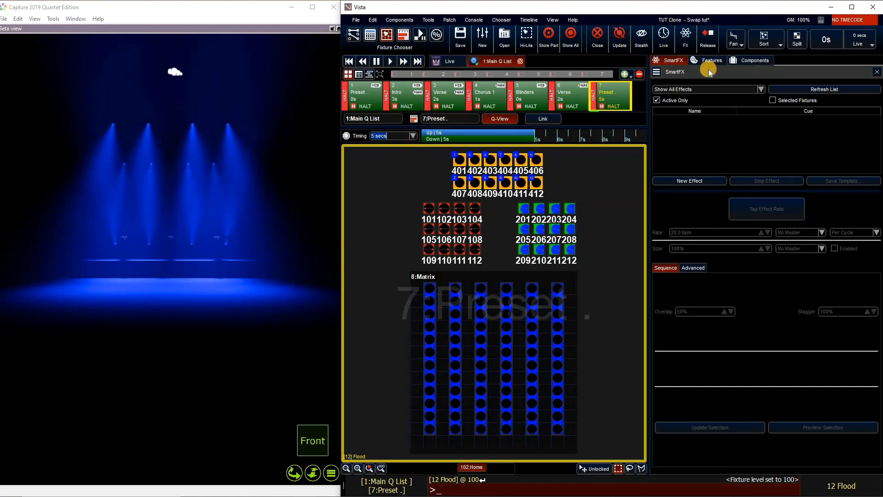
# Step: Switch from the main cue list to the Live view
pyautogui.click(716, 60)
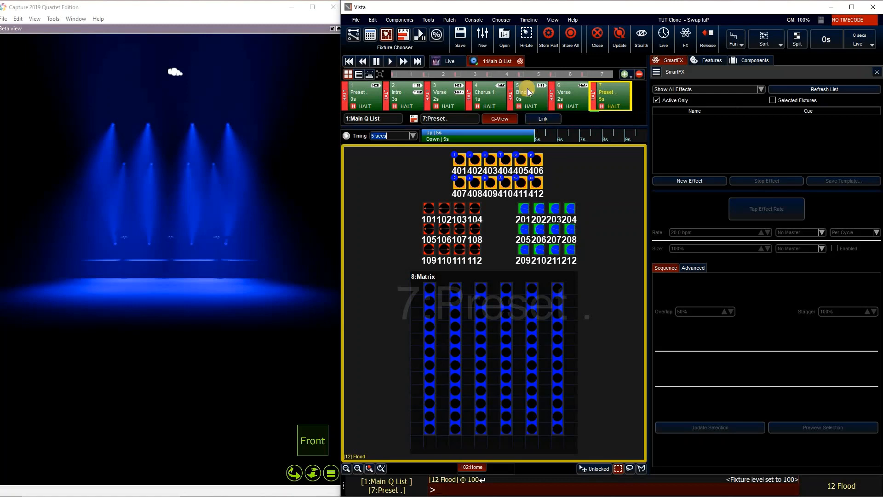
pyautogui.click(460, 92)
pyautogui.click(396, 116)
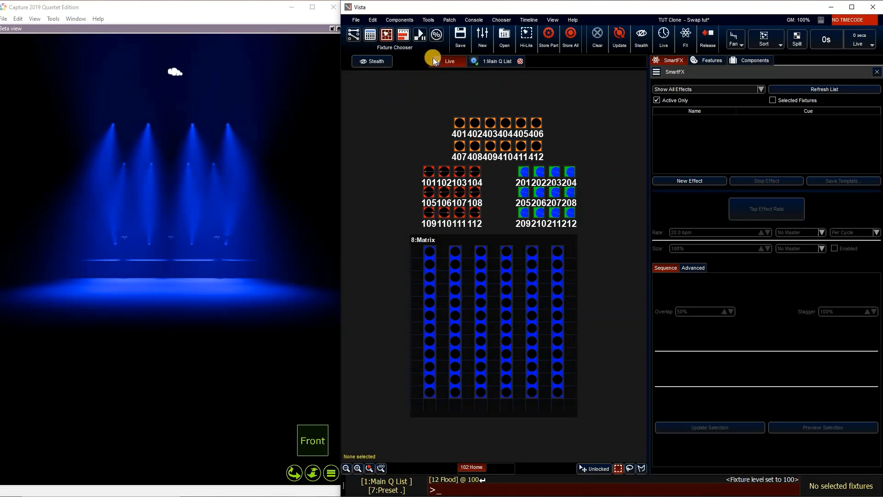